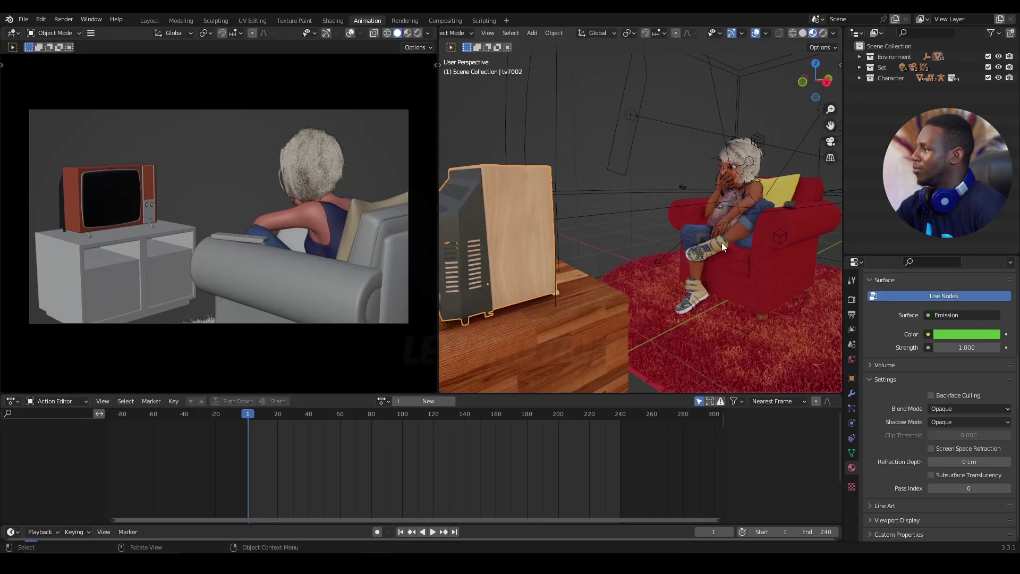
# Switch to the Shading workspace to show the node setup of the television's Screen material.
pyautogui.moveTo(722, 242); pyautogui.dragTo(659, 235, button='middle')
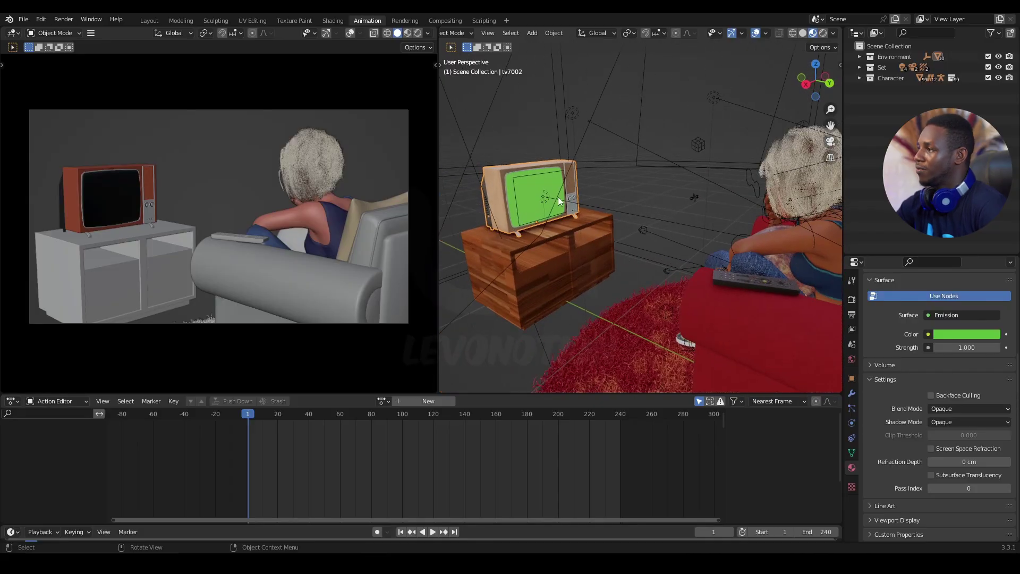
pyautogui.keyDown('shift'); pyautogui.moveTo(558, 202); pyautogui.dragTo(604, 213, button='middle'); pyautogui.keyUp('shift')
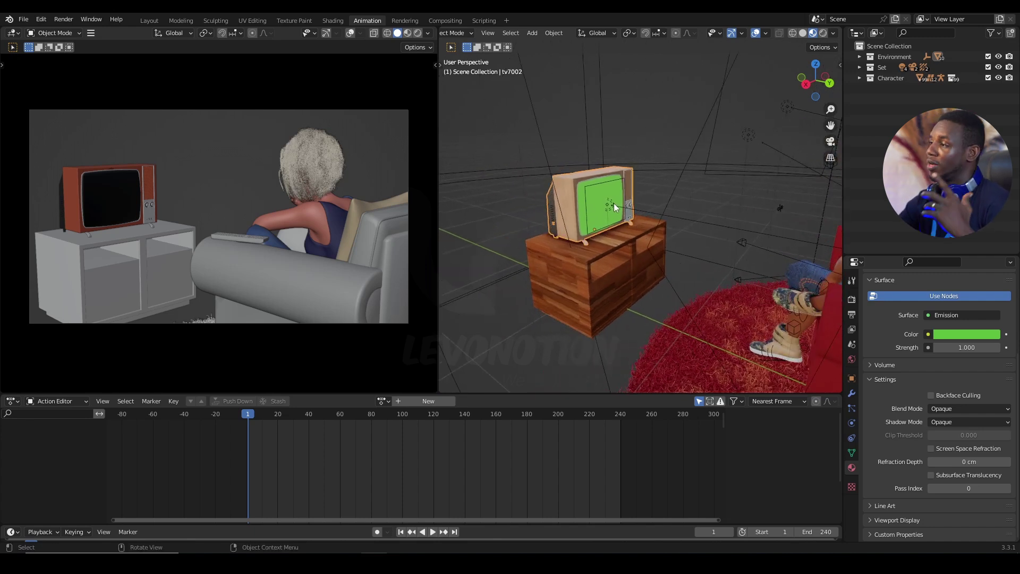
pyautogui.scroll(4, 594, 208)
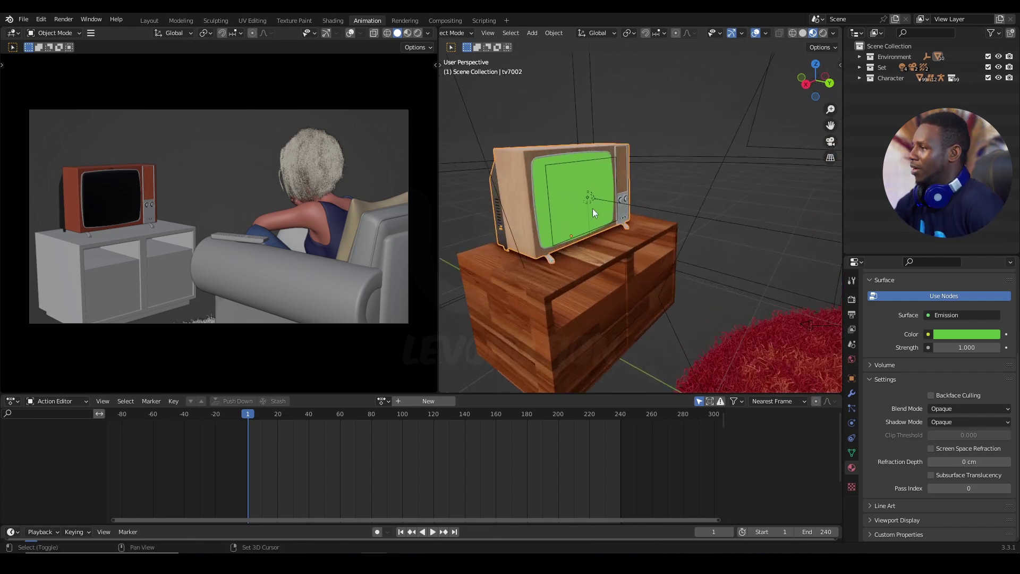
pyautogui.moveTo(683, 225); pyautogui.dragTo(670, 217, button='middle')
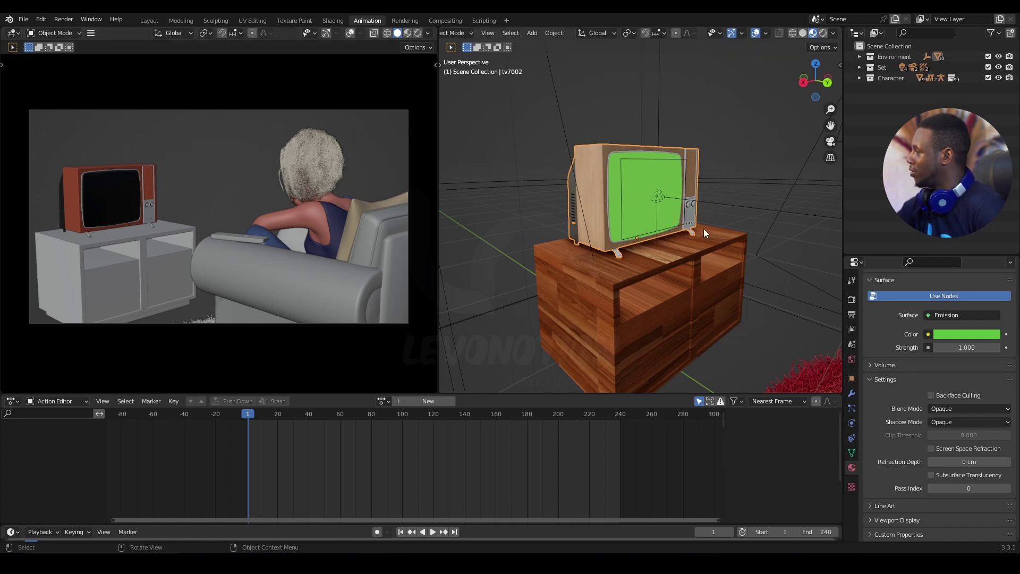
pyautogui.scroll(5, 887, 372)
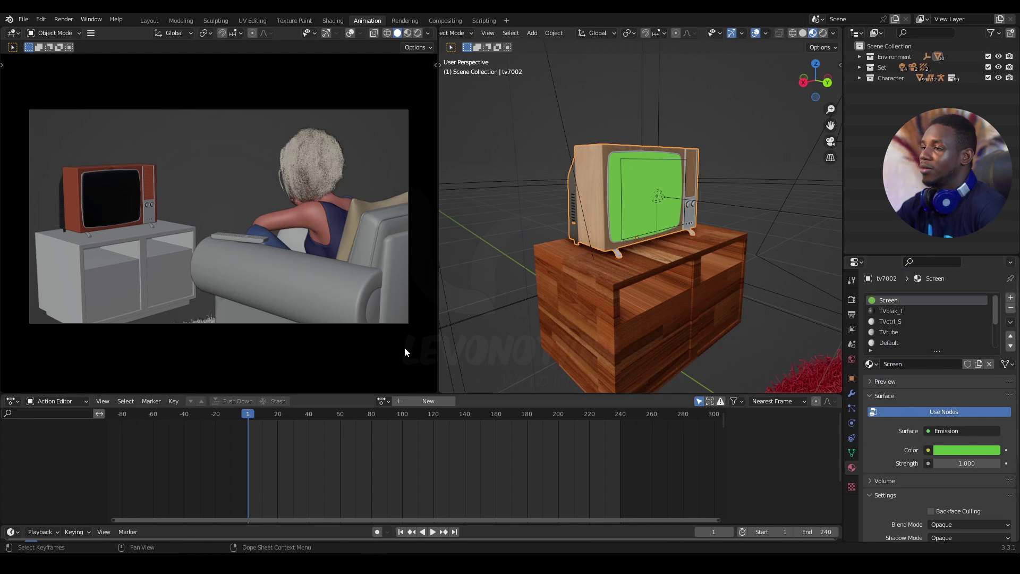
pyautogui.click(337, 20)
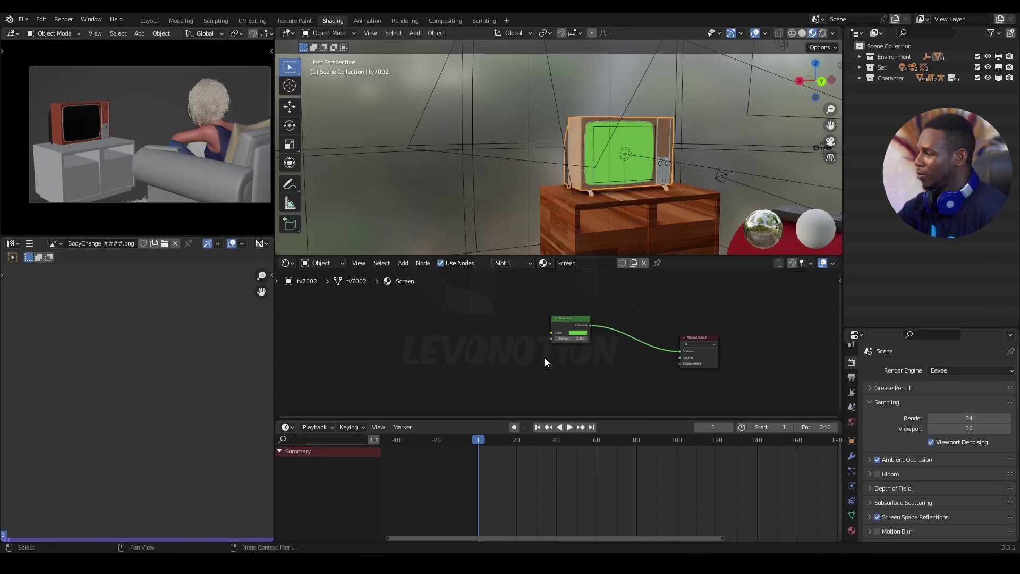
pyautogui.scroll(2, 544, 358)
pyautogui.moveTo(584, 319); pyautogui.dragTo(633, 323, button='middle')
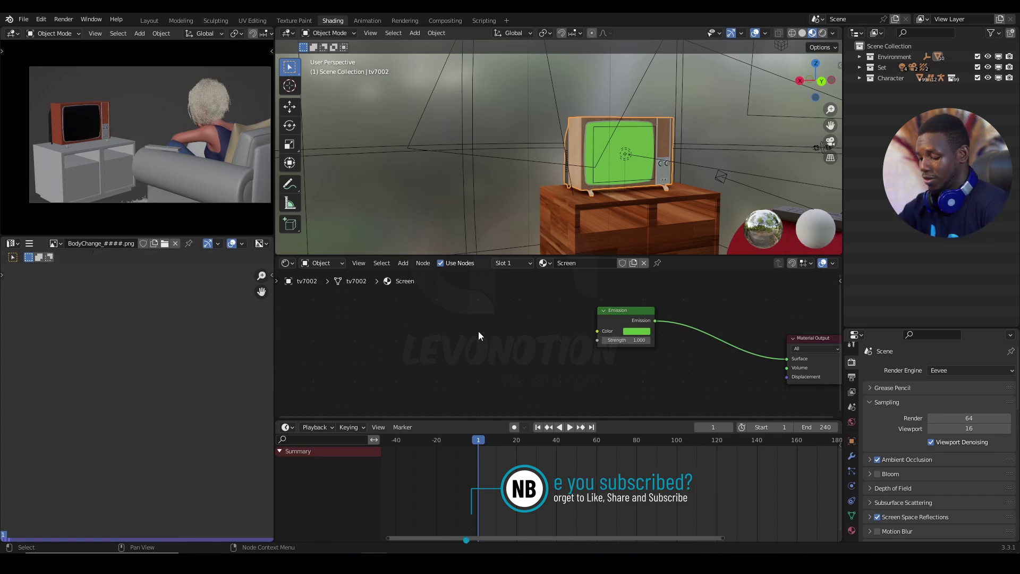
# Add an Image Sequence texture node beside the Emission node, importing the BodyChange sequence starting from BodyChange_0001.png.
pyautogui.hotkey('shift', 'a')
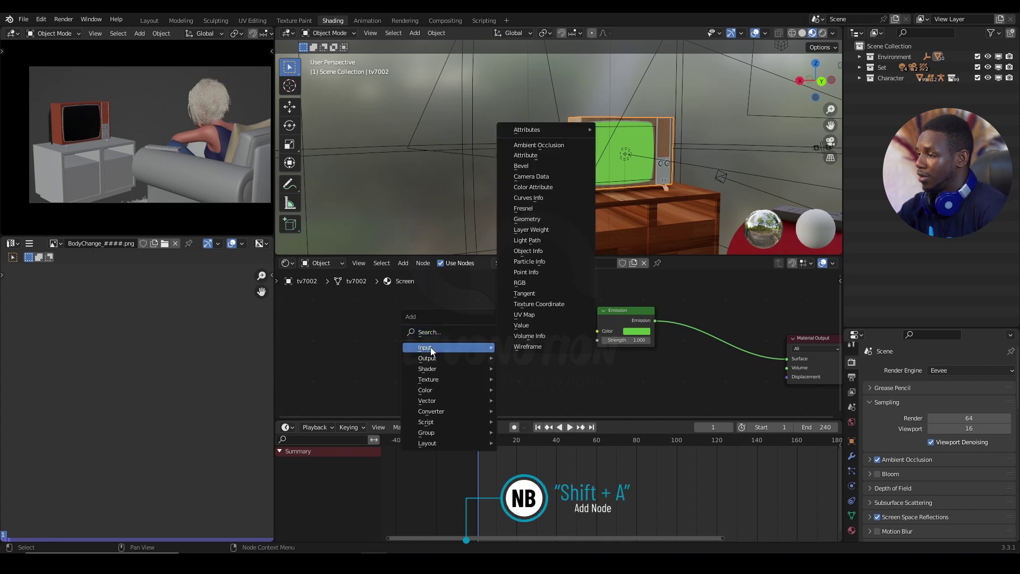
pyautogui.moveTo(434, 375)
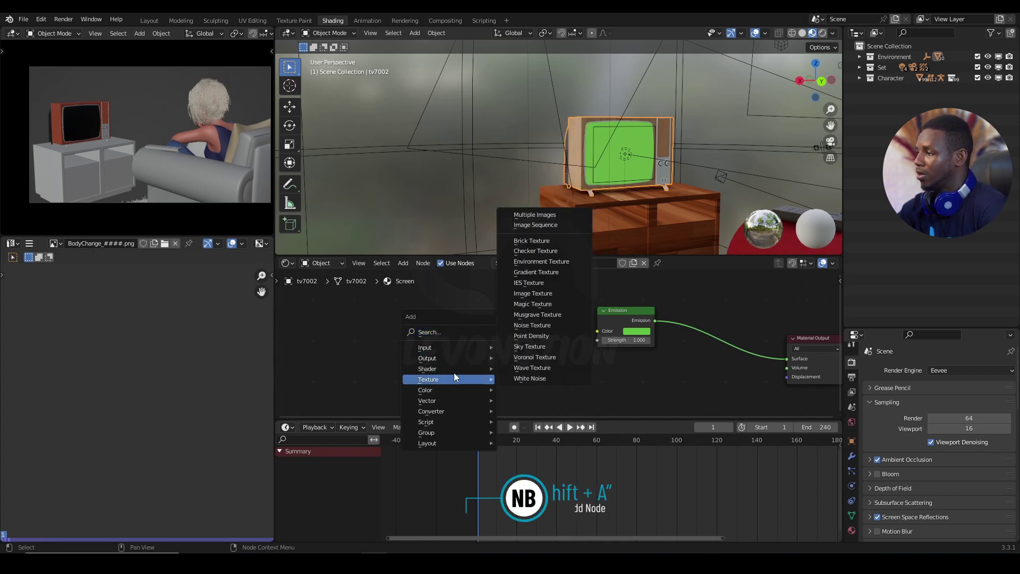
pyautogui.click(543, 225)
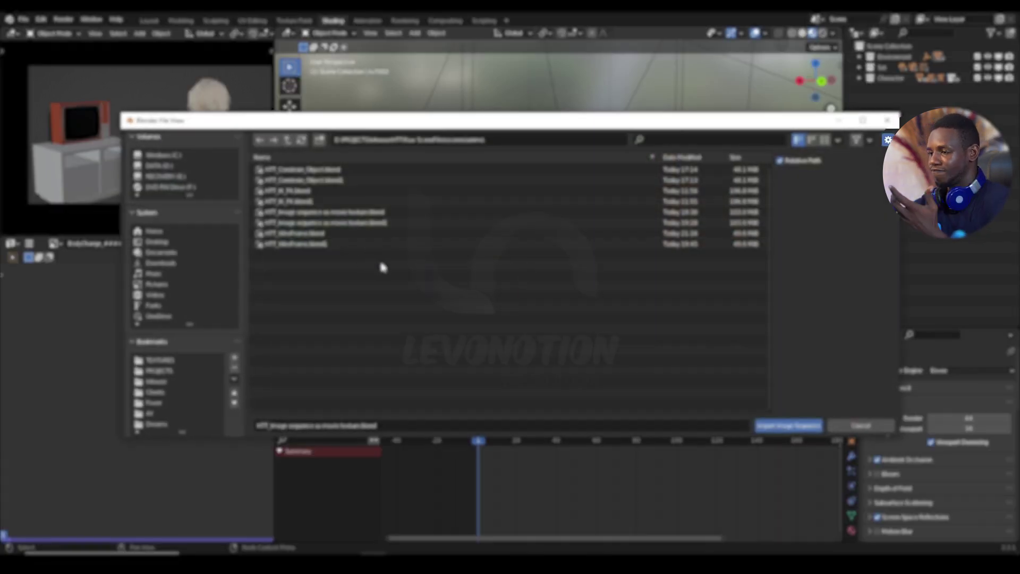
pyautogui.click(288, 140)
pyautogui.click(287, 141)
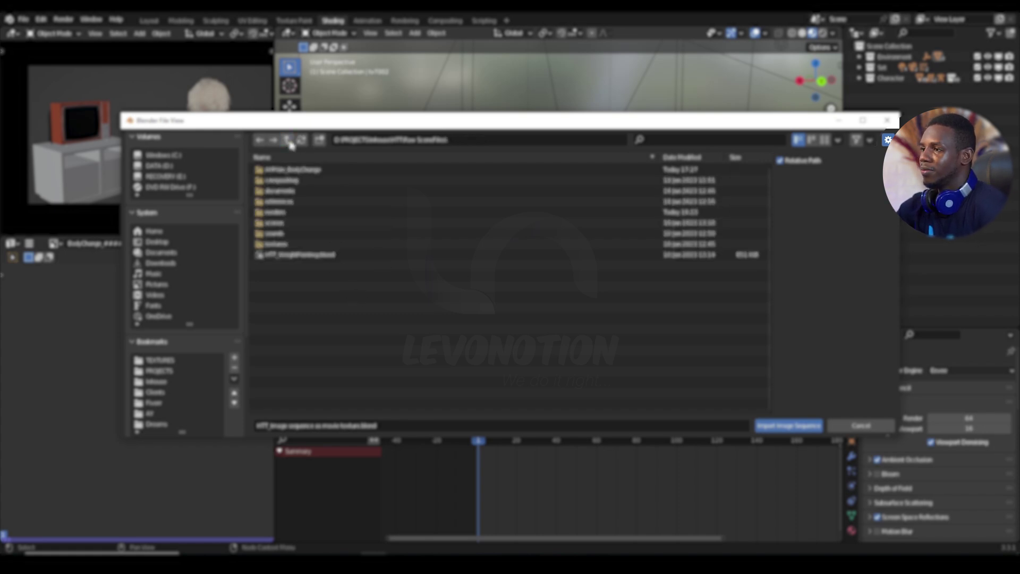
pyautogui.doubleClick(286, 170)
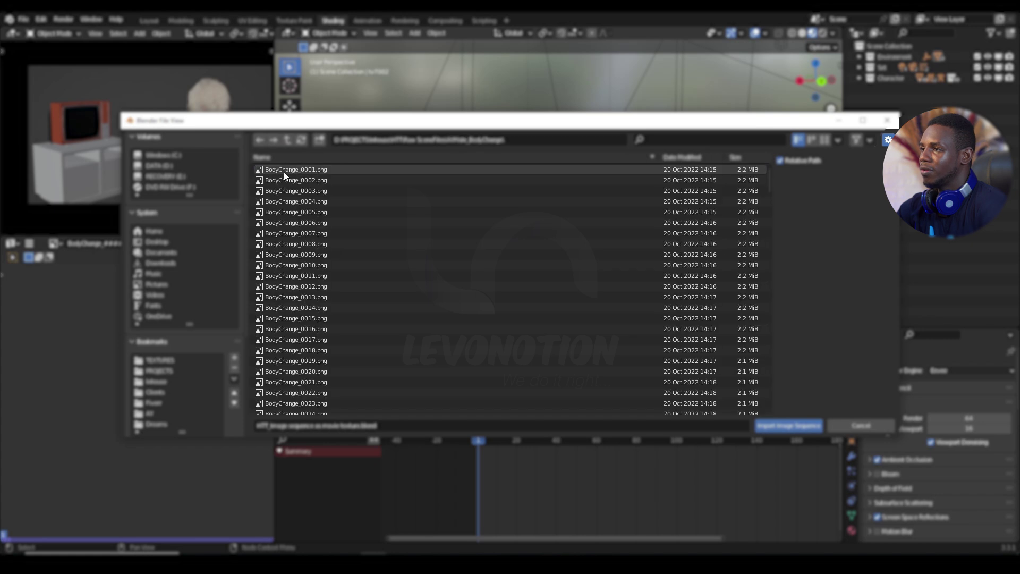
pyautogui.click(286, 171)
pyautogui.click(787, 425)
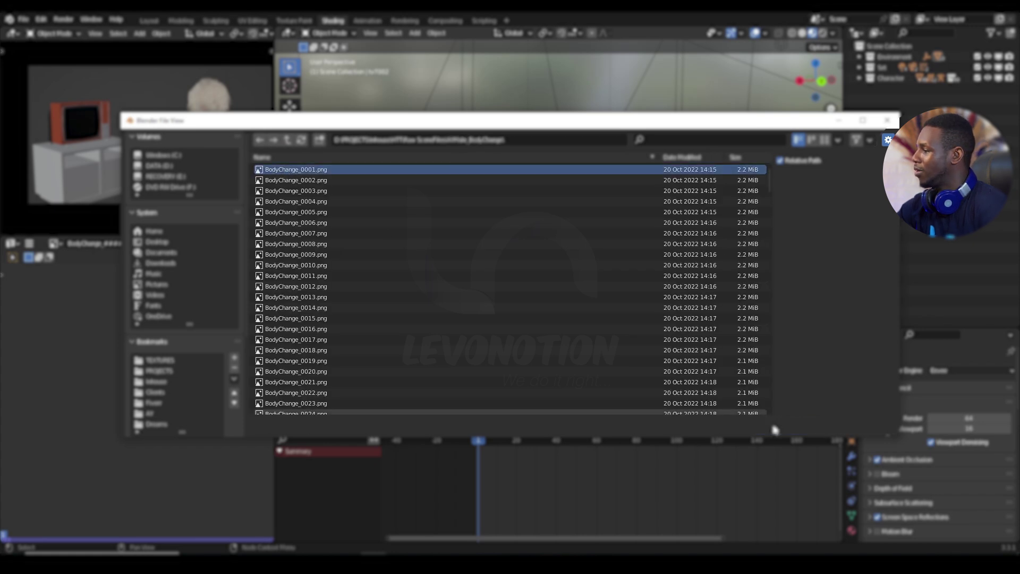
pyautogui.click(486, 335)
pyautogui.scroll(-2, 497, 340)
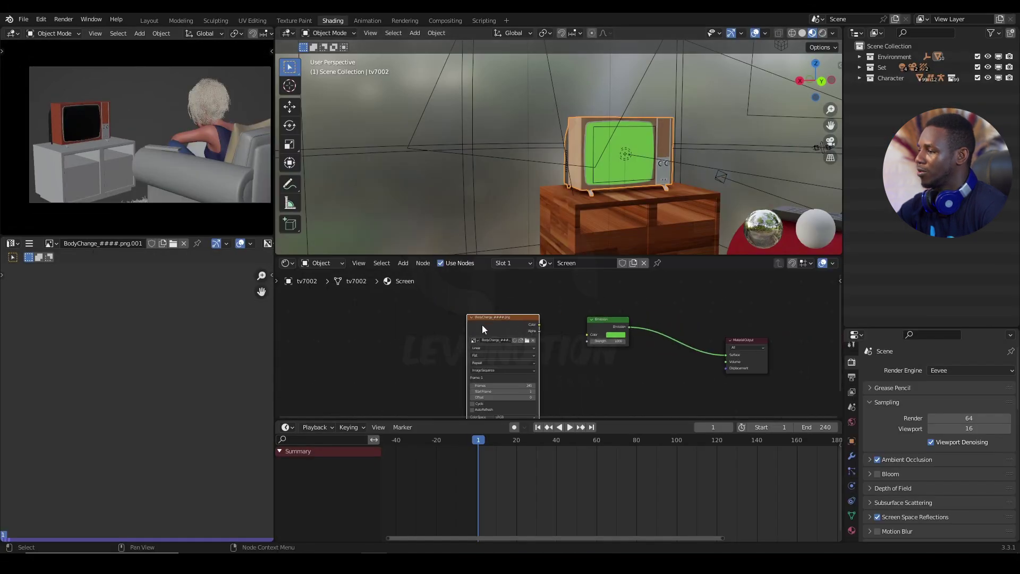
# Add a Texture Coordinate and Mapping setup to the BodyChange image sequence node with Node Wrangler.
pyautogui.moveTo(496, 336); pyautogui.dragTo(518, 315, button='middle')
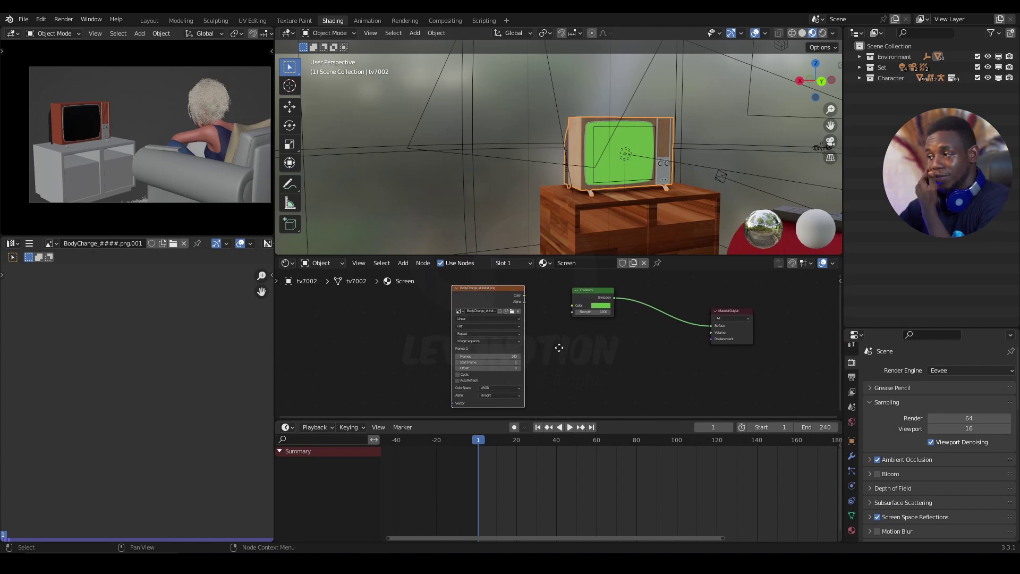
pyautogui.moveTo(559, 347); pyautogui.dragTo(587, 348, button='middle')
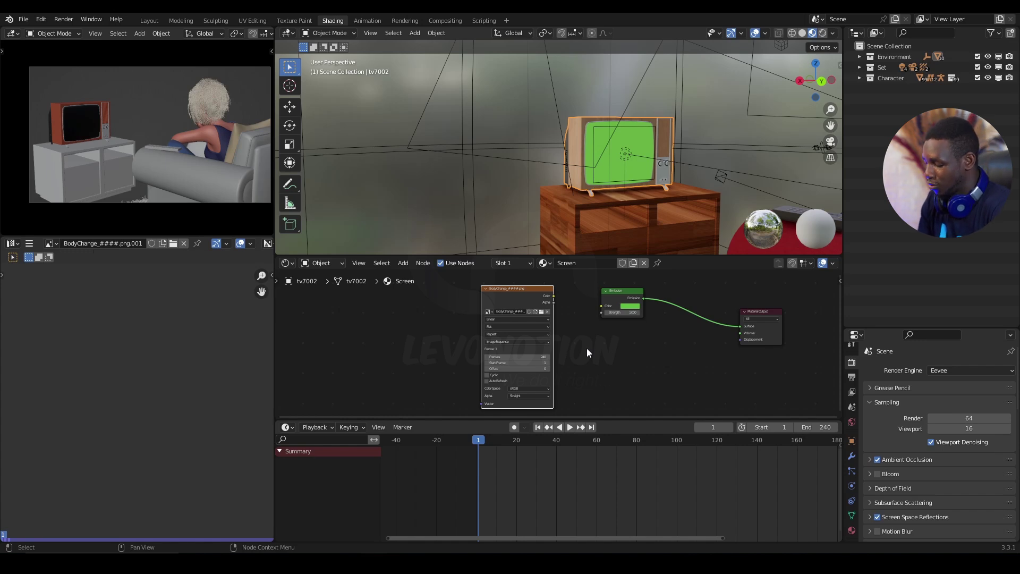
pyautogui.hotkey('ctrl', 't')
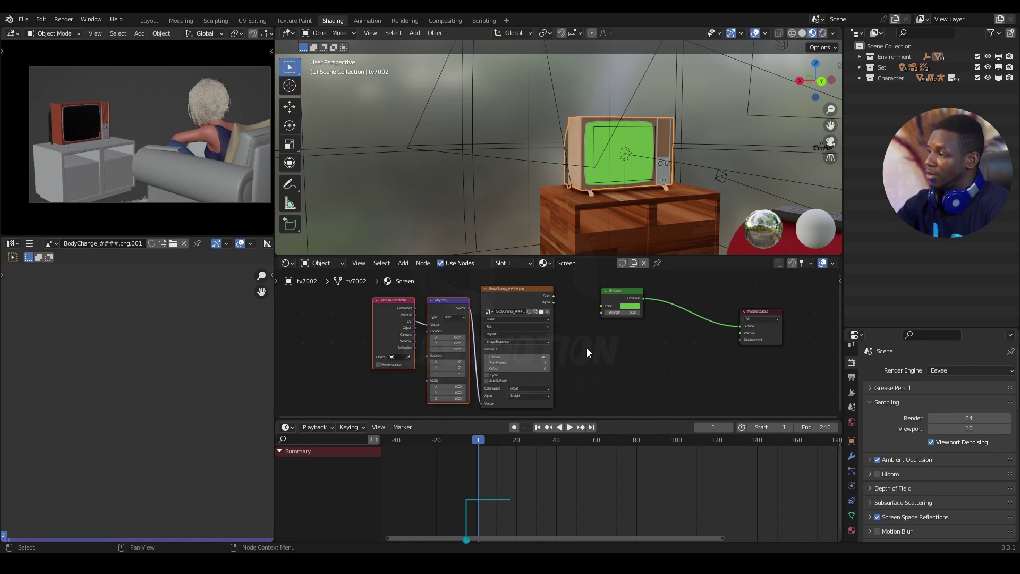
pyautogui.keyDown('ctrl'); pyautogui.hscroll(-2, 573, 307); pyautogui.keyUp('ctrl')
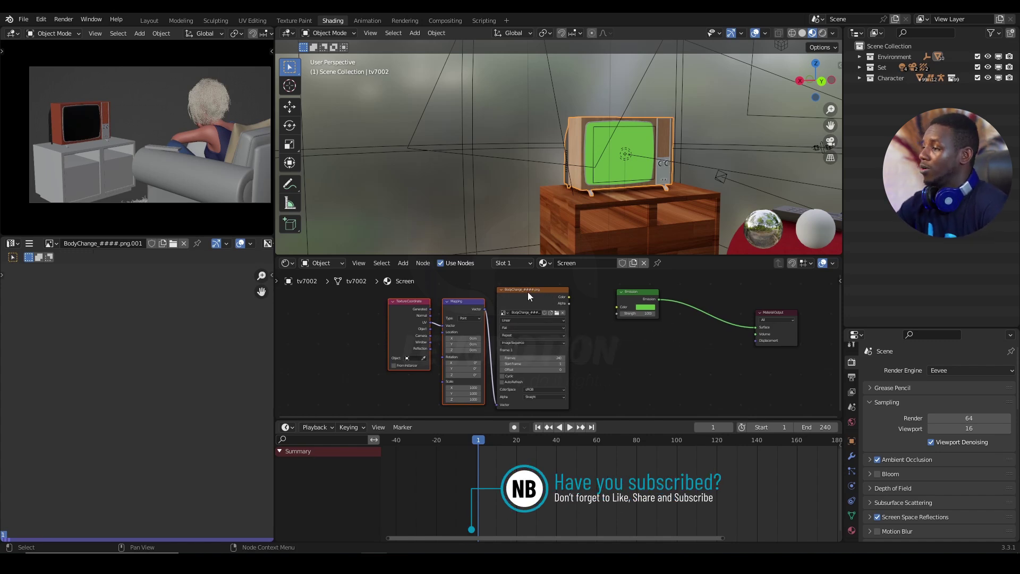
pyautogui.moveTo(528, 292); pyautogui.dragTo(533, 286, button='middle')
# Search the add-ons in the preferences for "wrang".
pyautogui.click(23, 20)
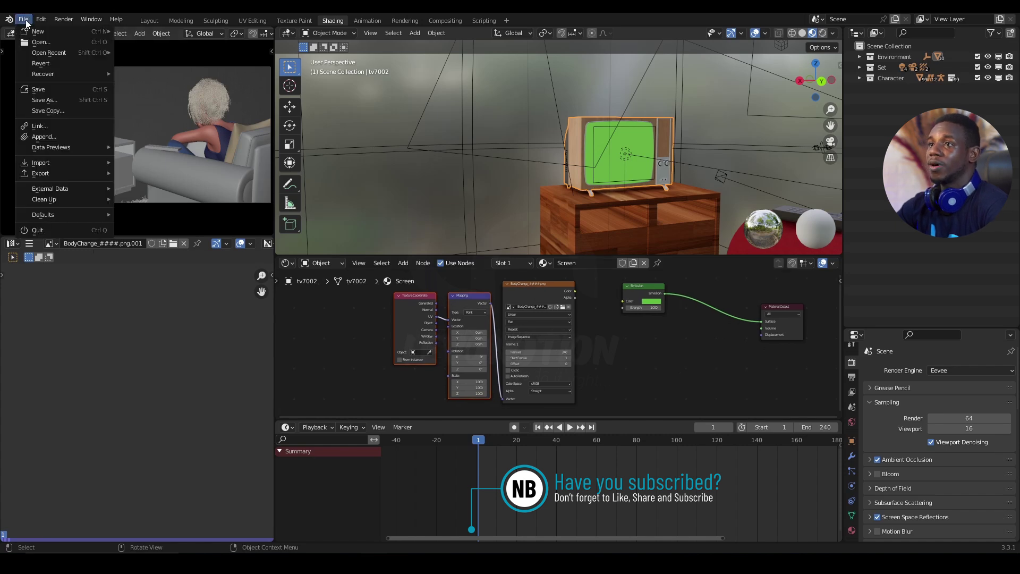
pyautogui.moveTo(42, 18)
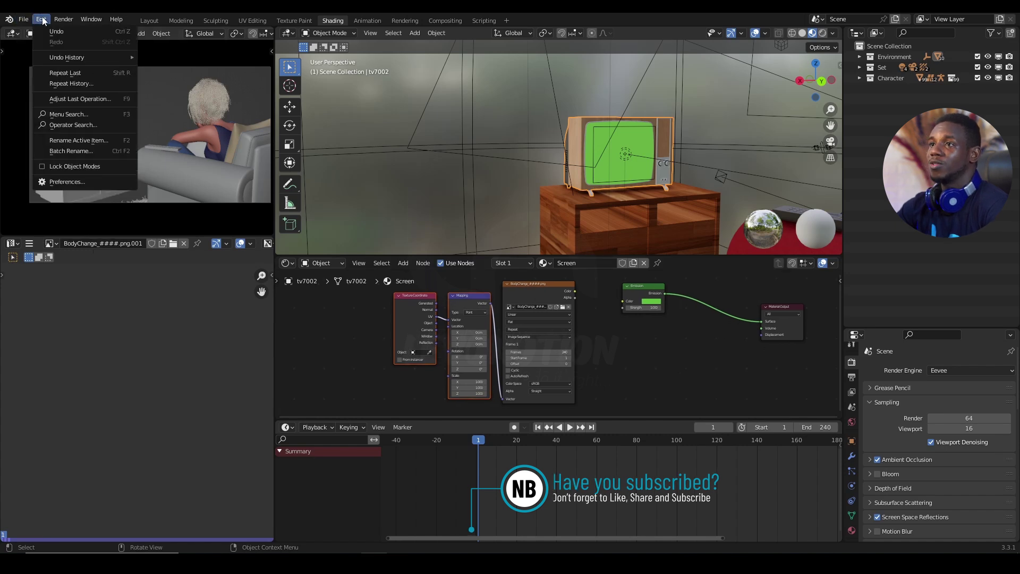
pyautogui.click(75, 182)
pyautogui.moveTo(117, 38); pyautogui.dragTo(160, 53)
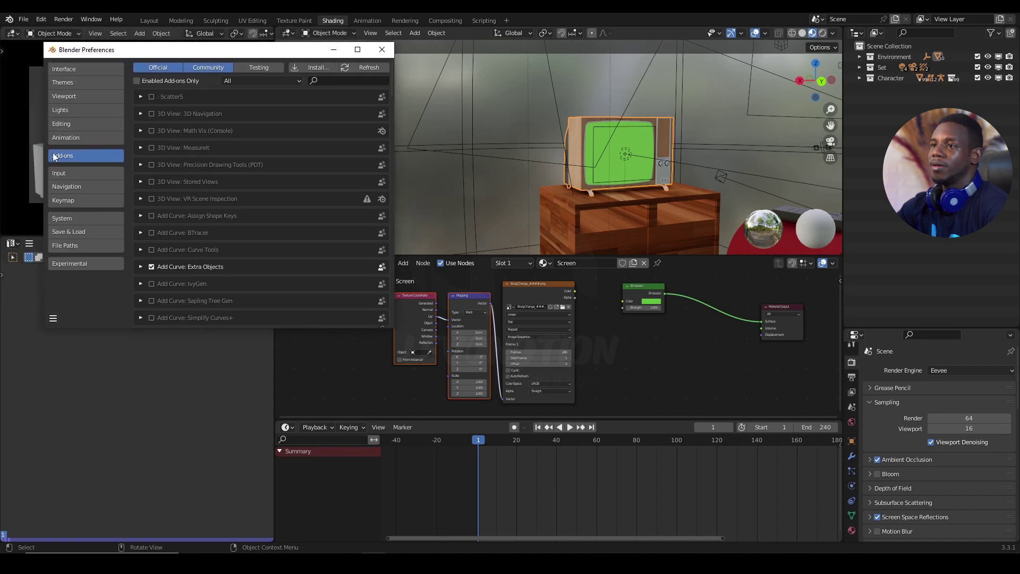
pyautogui.click(328, 80)
pyautogui.write('wrang')
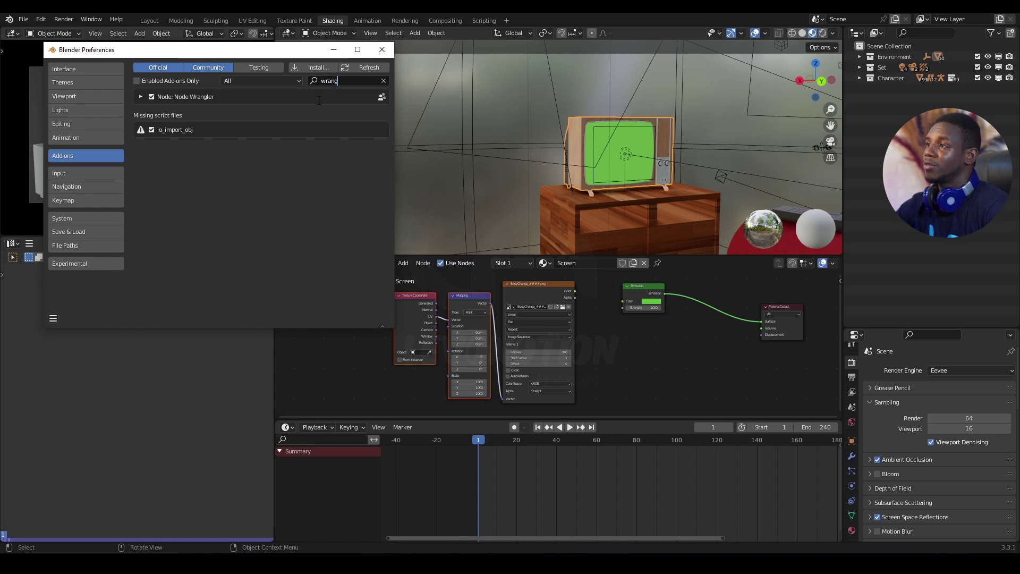
# Look up the Add texture setup shortcut in the Node Wrangler hotkey list and close the preferences.
pyautogui.click(141, 96)
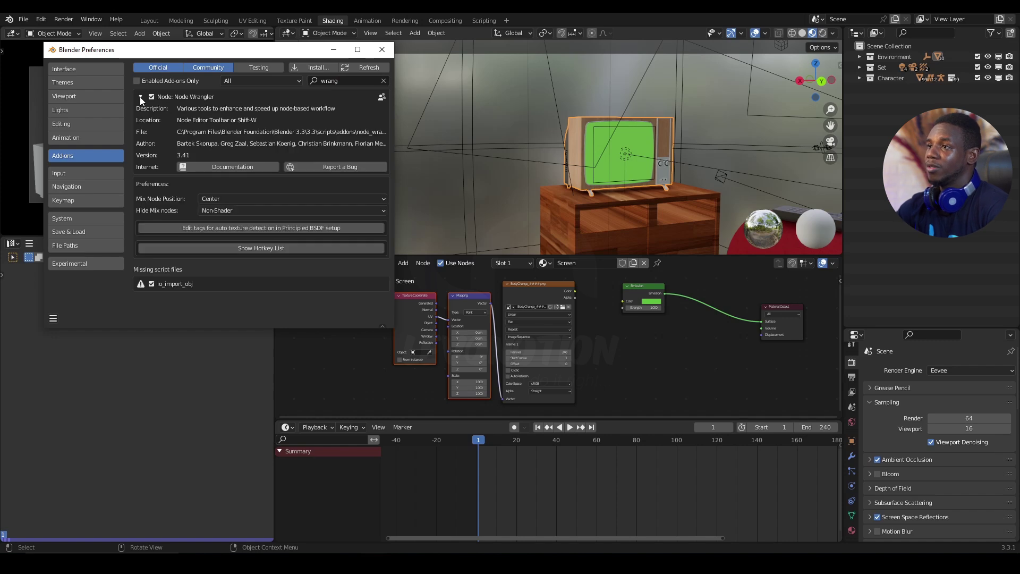
pyautogui.click(271, 248)
pyautogui.scroll(-20, 272, 251)
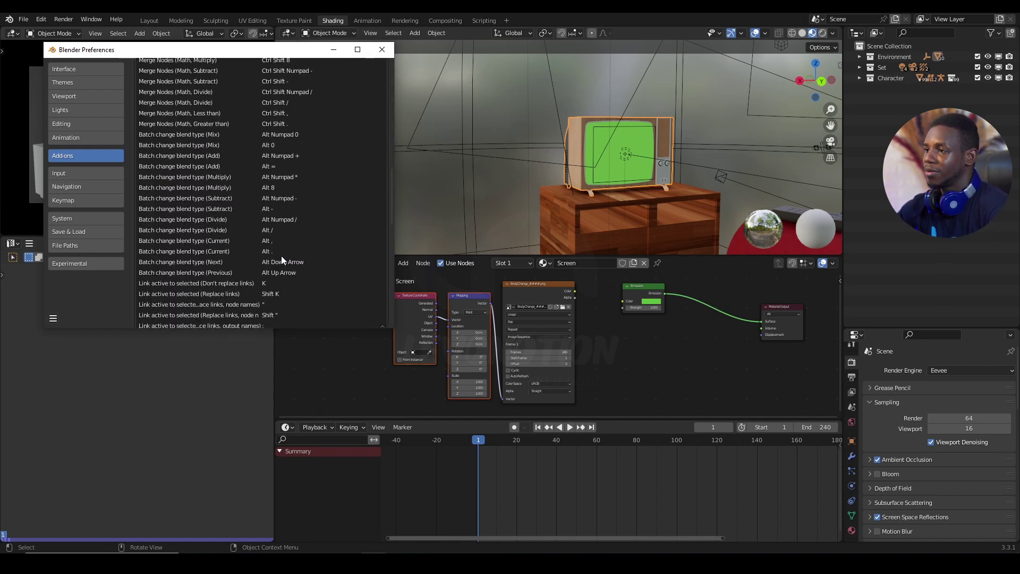
pyautogui.scroll(-15, 281, 256)
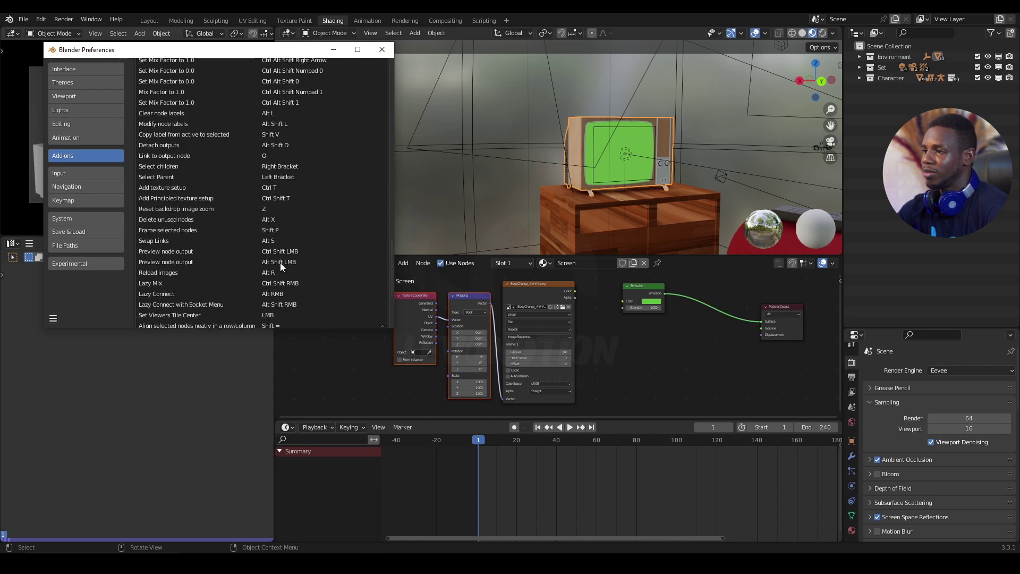
pyautogui.scroll(-2, 280, 263)
pyautogui.scroll(3, 281, 263)
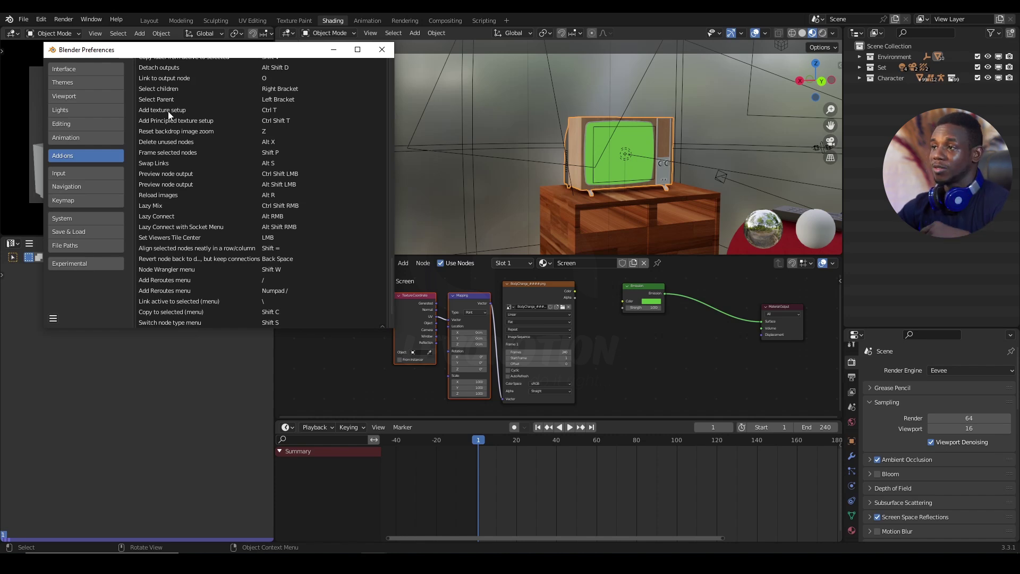
pyautogui.click(381, 49)
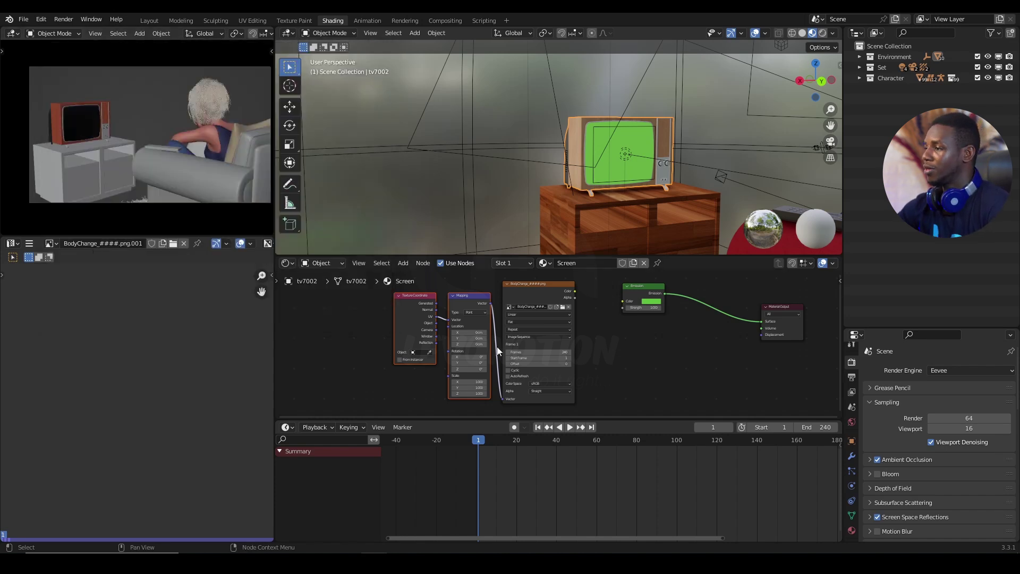
# Move the Texture Coordinate and Mapping nodes farther away from the BodyChange image sequence node.
pyautogui.moveTo(479, 301); pyautogui.dragTo(444, 310)
pyautogui.scroll(3, 445, 308)
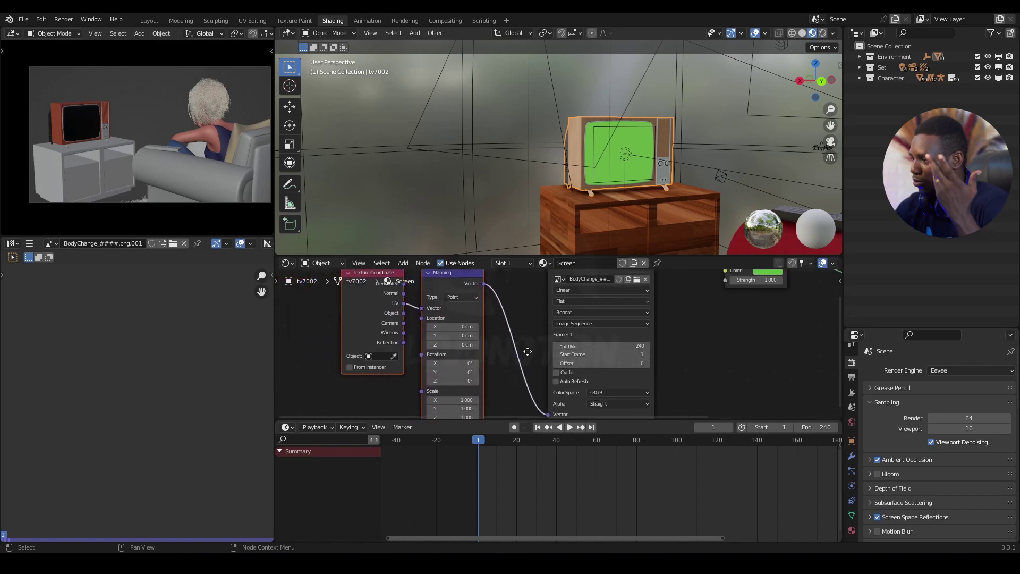
pyautogui.moveTo(524, 353); pyautogui.dragTo(551, 368, button='middle')
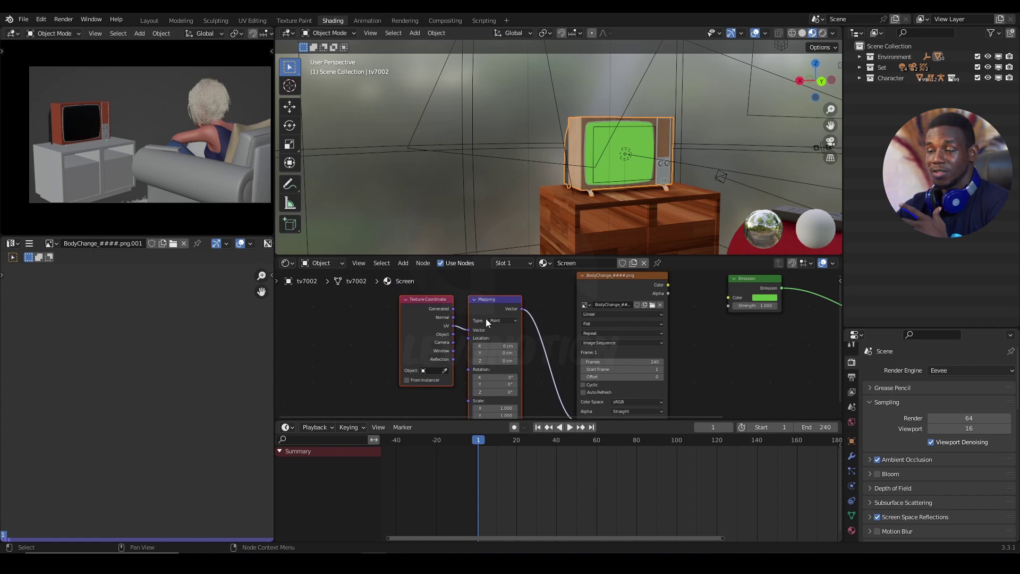
pyautogui.scroll(-2, 508, 328)
pyautogui.moveTo(508, 329); pyautogui.dragTo(517, 349, button='middle')
# Connect the image sequence node's Color output to the Emission node's Color input and go to frame 36.
pyautogui.moveTo(588, 290); pyautogui.dragTo(639, 301)
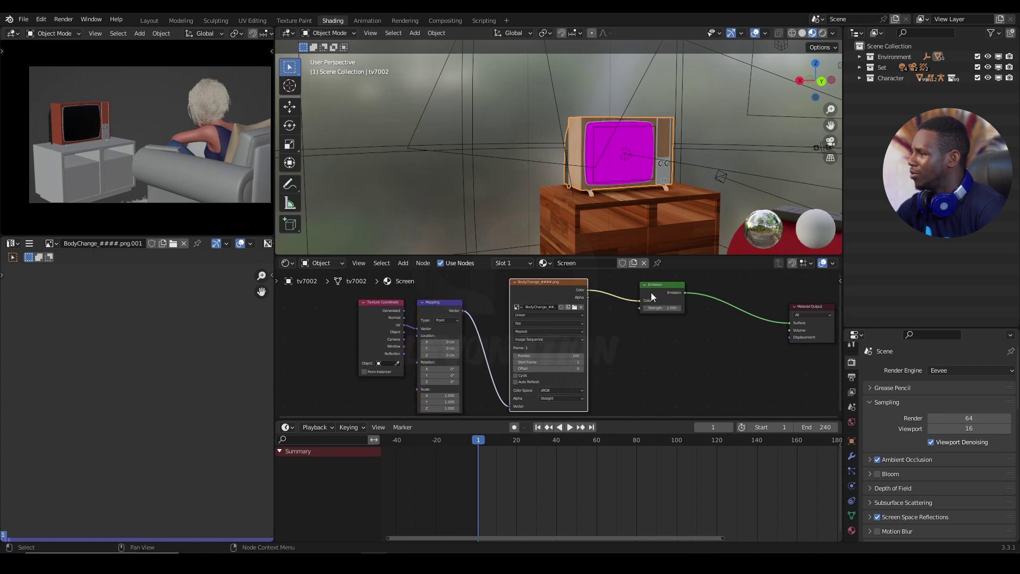
pyautogui.scroll(-1, 624, 339)
pyautogui.scroll(1, 622, 342)
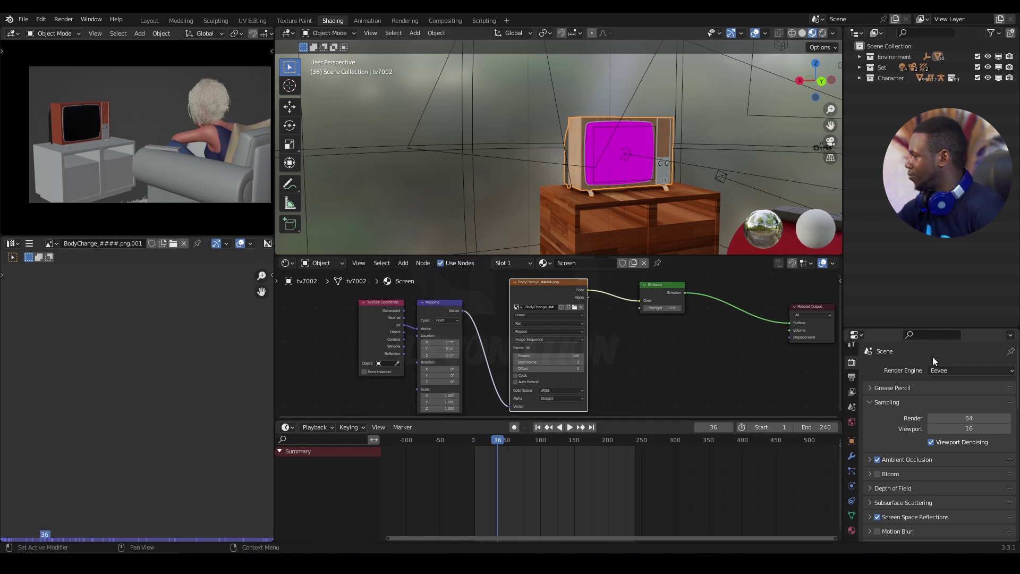
# Set the render engine to Cycles and switch the 3D viewport to rendered shading.
pyautogui.click(937, 369)
pyautogui.click(941, 406)
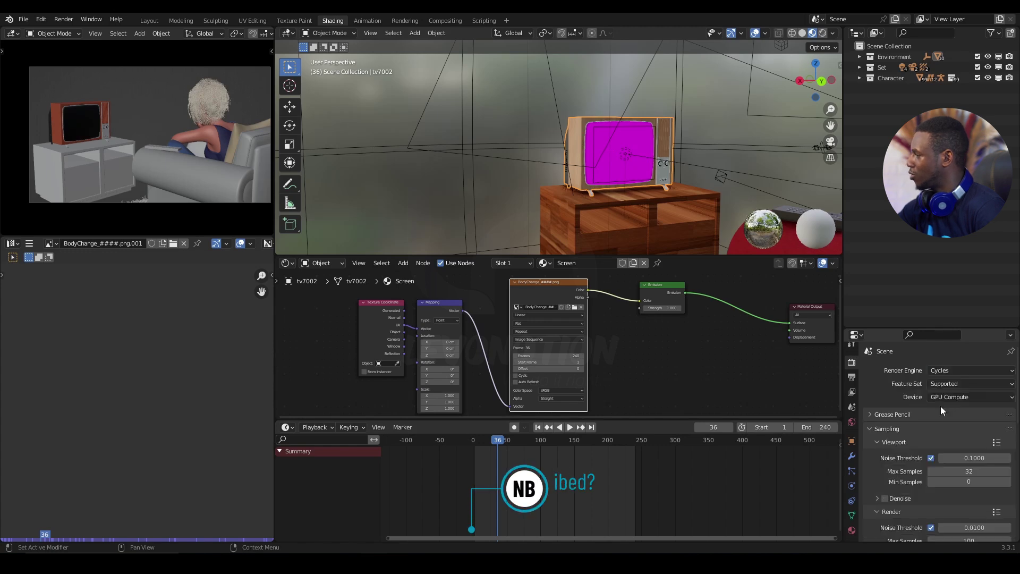
pyautogui.click(823, 33)
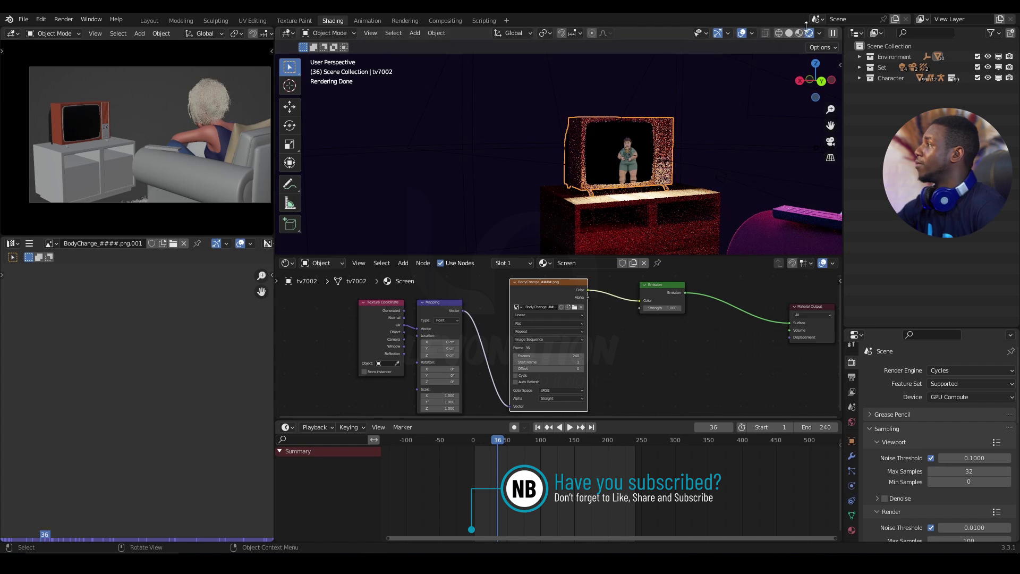
# Set the render engine back to Eevee.
pyautogui.click(968, 370)
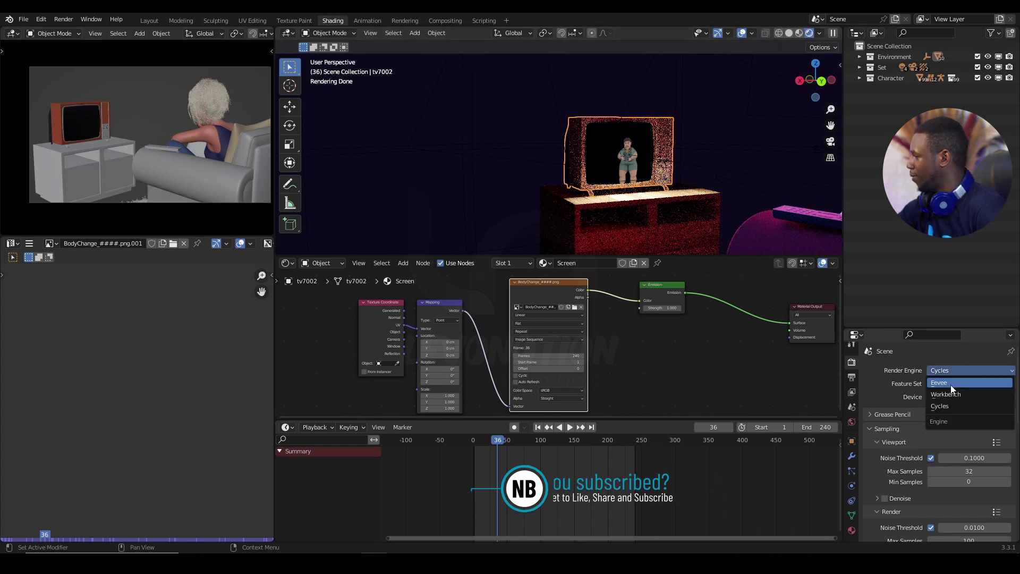
pyautogui.click(952, 383)
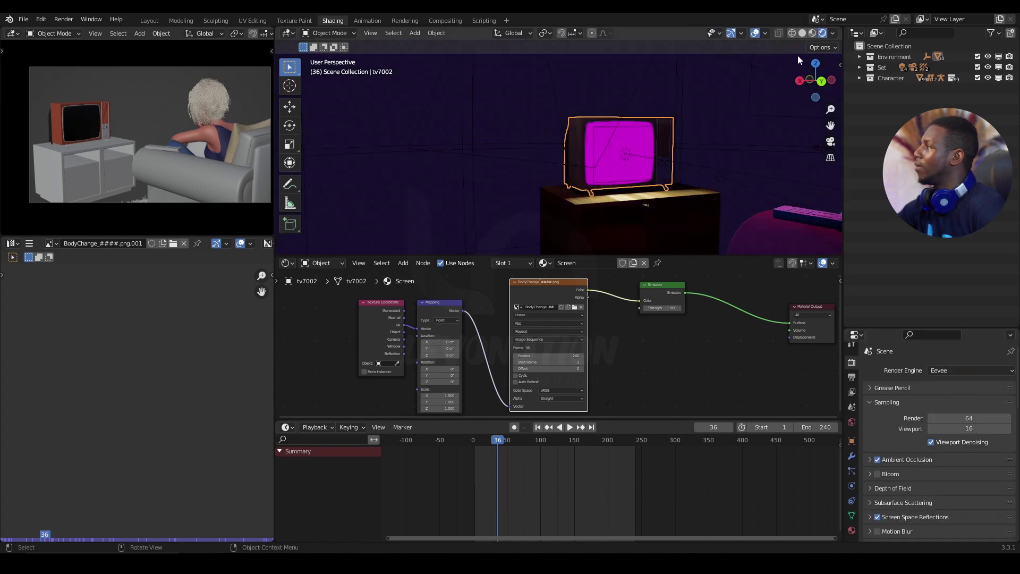
# Switch the 3D viewport to material preview shading and bring the BodyChange image into view in the Image Editor.
pyautogui.click(813, 33)
pyautogui.scroll(-1, 530, 344)
pyautogui.moveTo(182, 467)
pyautogui.mouseDown(button='middle')
pyautogui.moveTo(192, 441)
pyautogui.moveTo(193, 460)
pyautogui.mouseUp(button='middle')
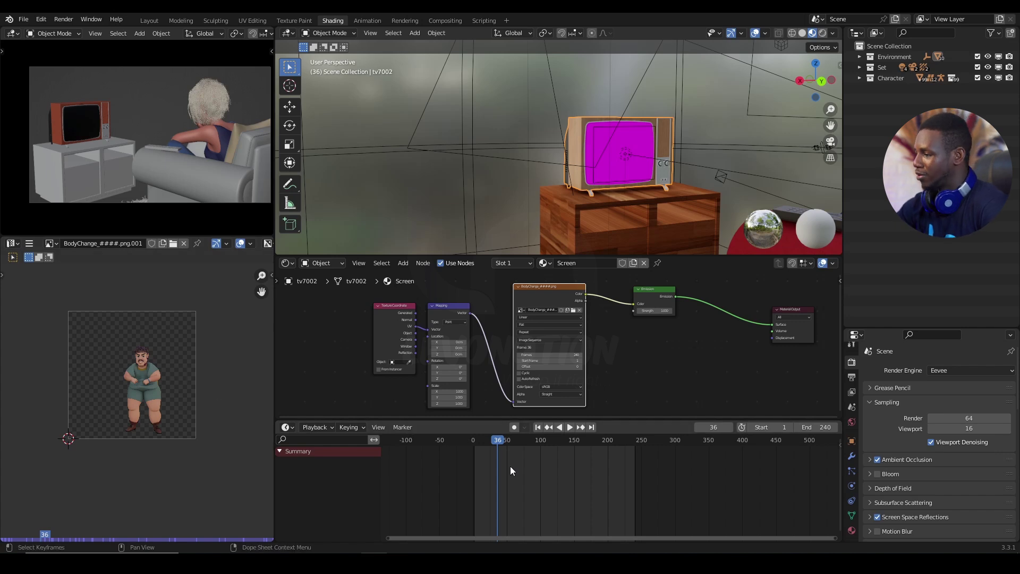
# Play the animation to check the BodyChange sequence in the Image Editor and stop at frame 158.
pyautogui.moveTo(480, 442); pyautogui.dragTo(476, 443)
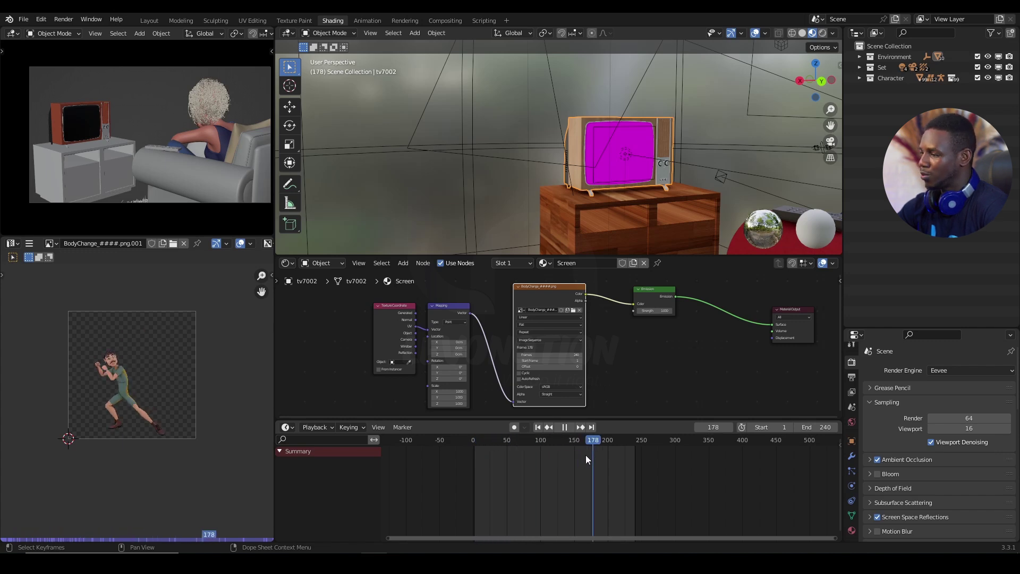
pyautogui.moveTo(584, 455)
pyautogui.mouseDown()
pyautogui.moveTo(537, 456)
pyautogui.moveTo(579, 456)
pyautogui.mouseUp()
pyautogui.press('space')
pyautogui.scroll(3, 571, 489)
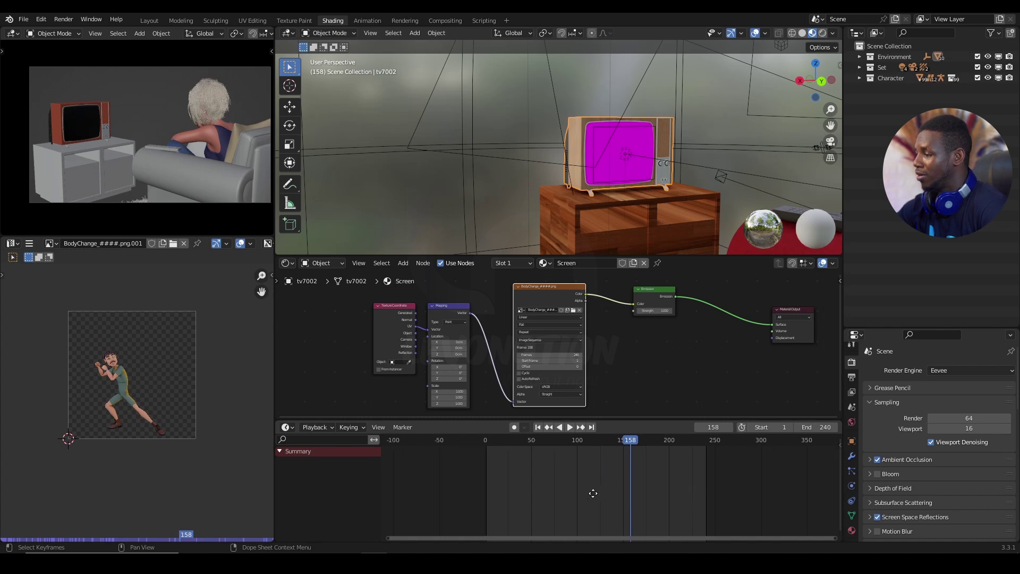
pyautogui.scroll(2, 593, 494)
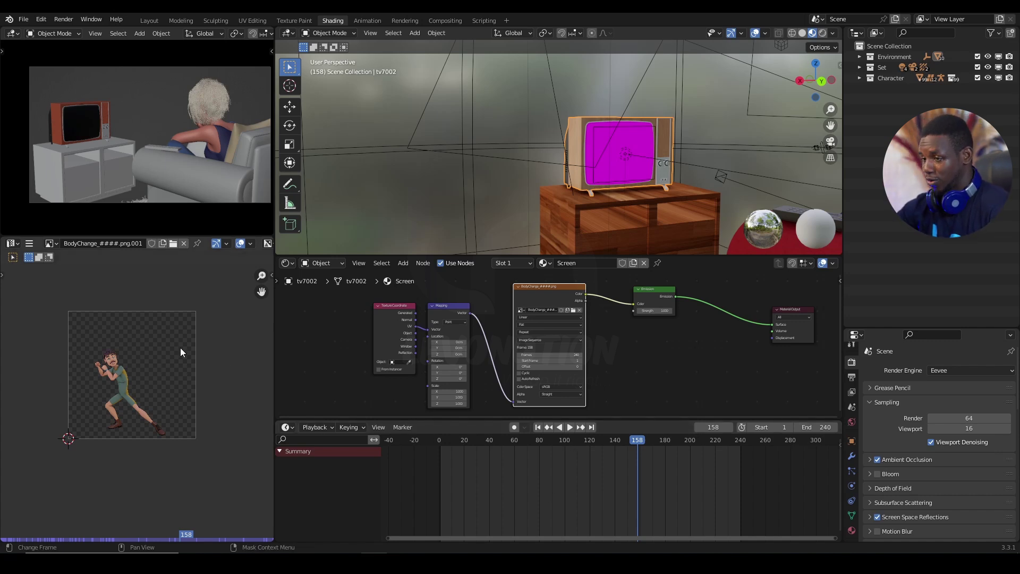
# Show the image properties in the Image Editor and set the sequence's frame count to 240.
pyautogui.press('n')
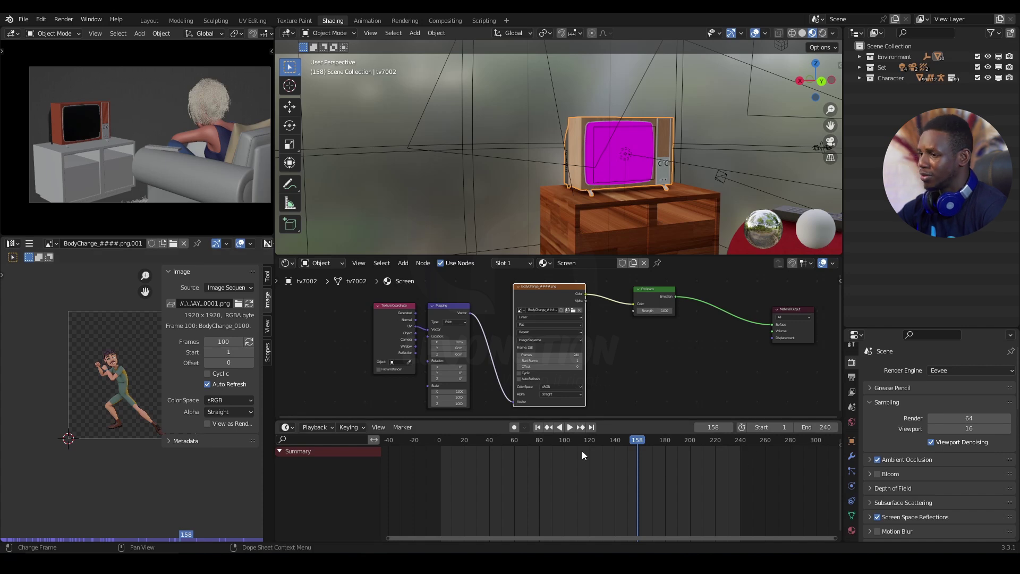
pyautogui.click(229, 342)
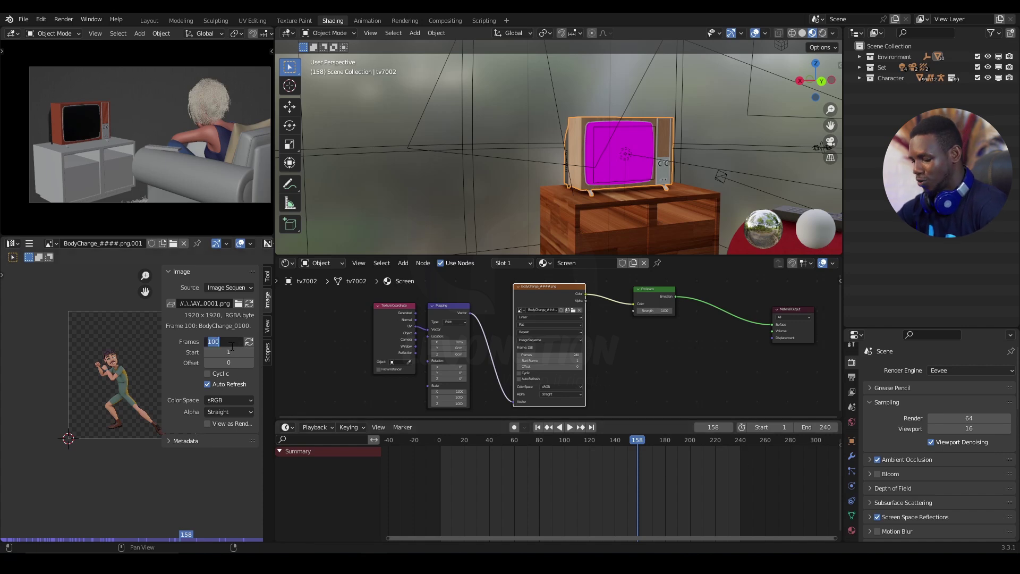
pyautogui.write('240')
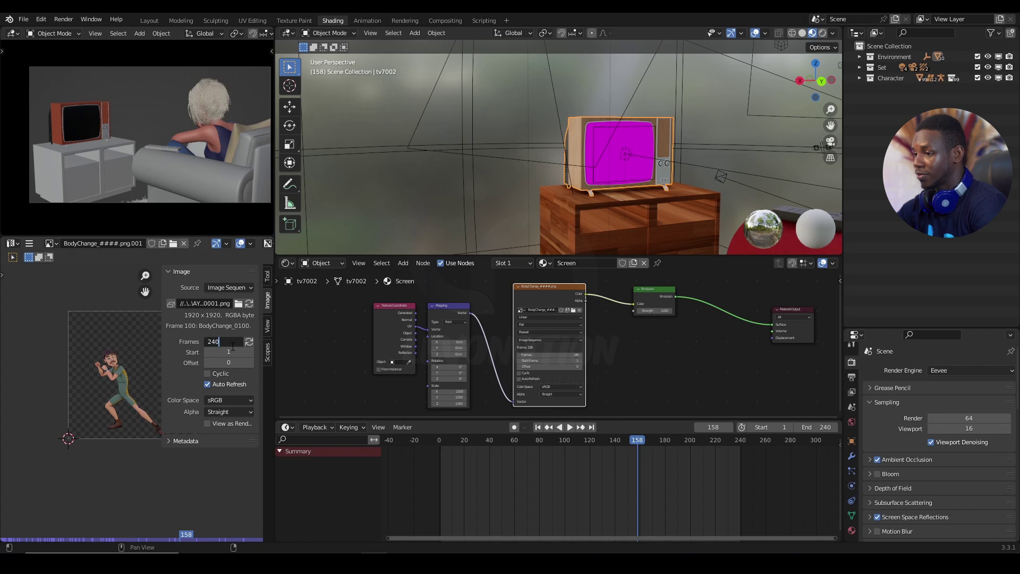
pyautogui.press('Return')
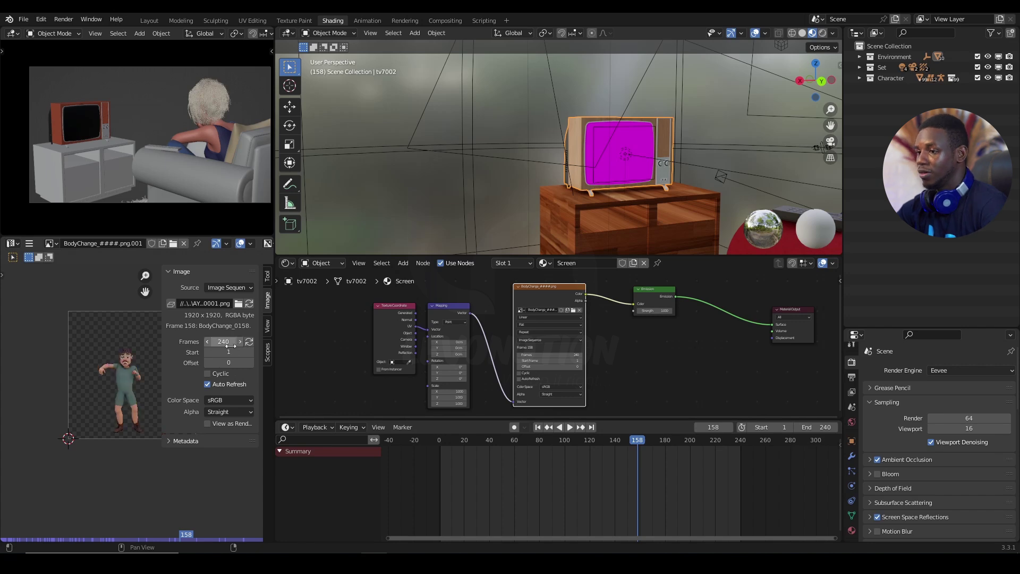
# Play the animation from near the start through to about frame 233, then return to frame 1.
pyautogui.click(446, 439)
pyautogui.press('space')
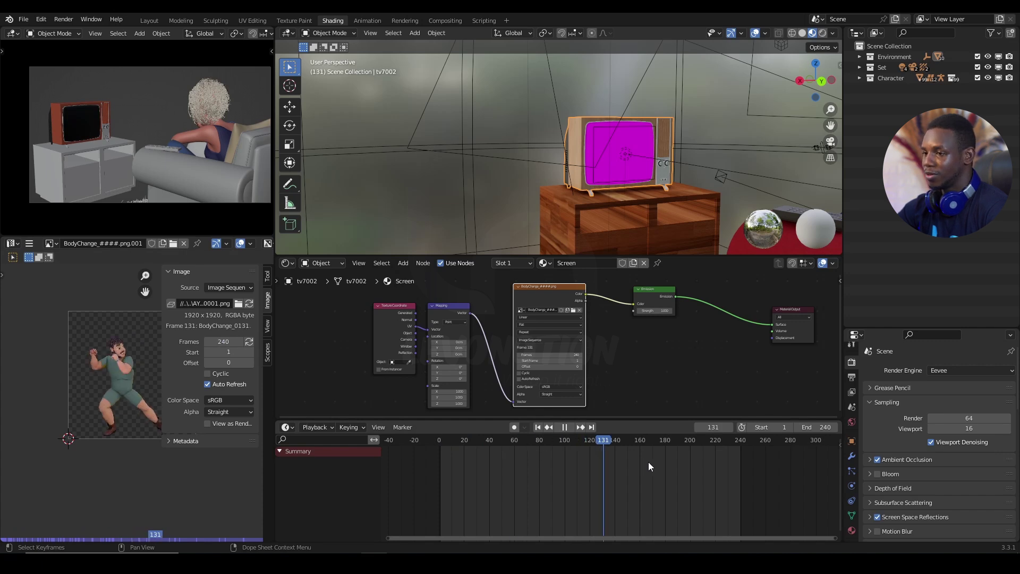
pyautogui.press('space')
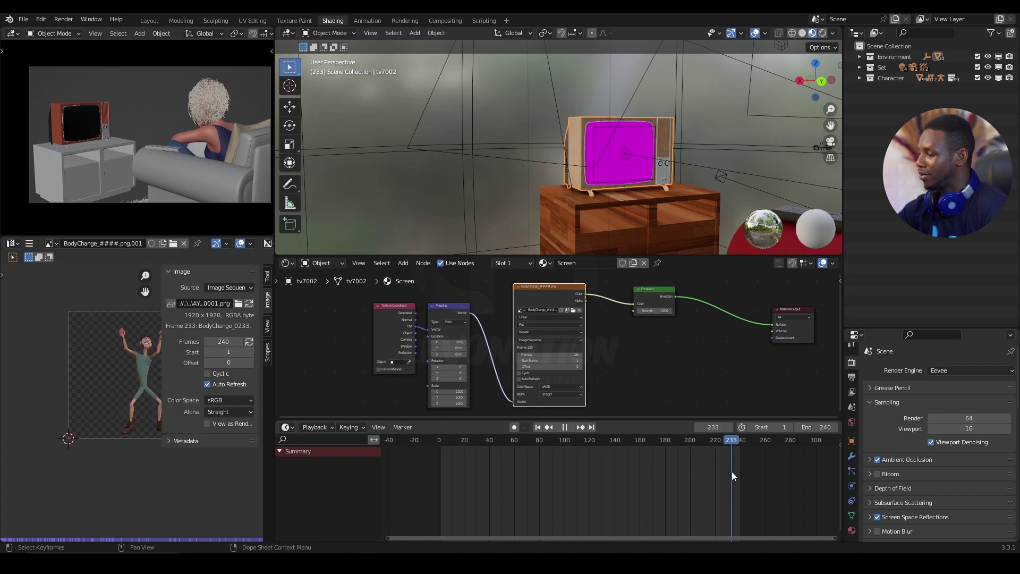
pyautogui.click(538, 428)
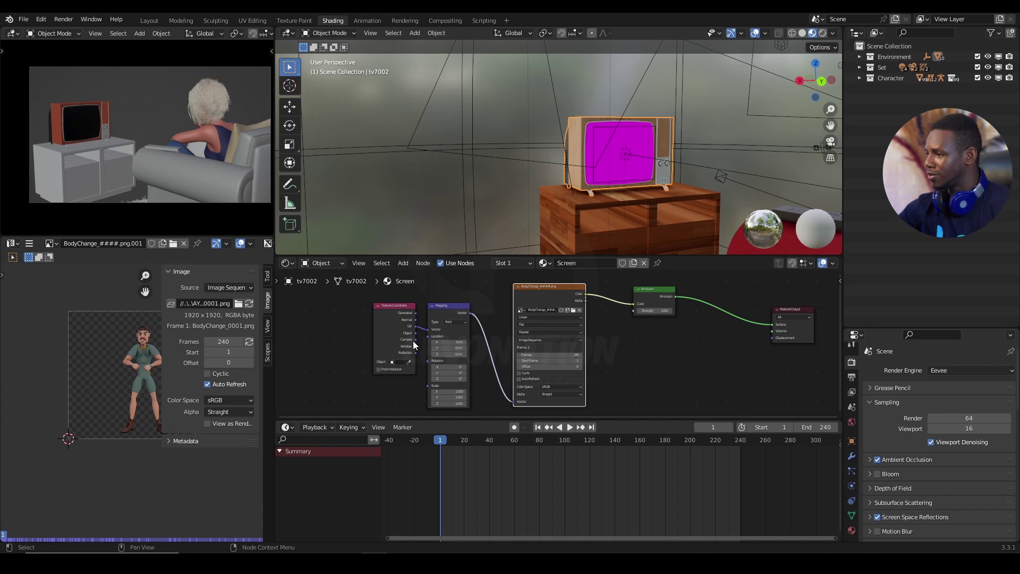
# Go to frame 60 and set the BodyChange sequence's offset to -59 in the Image Editor.
pyautogui.scroll(3, 450, 368)
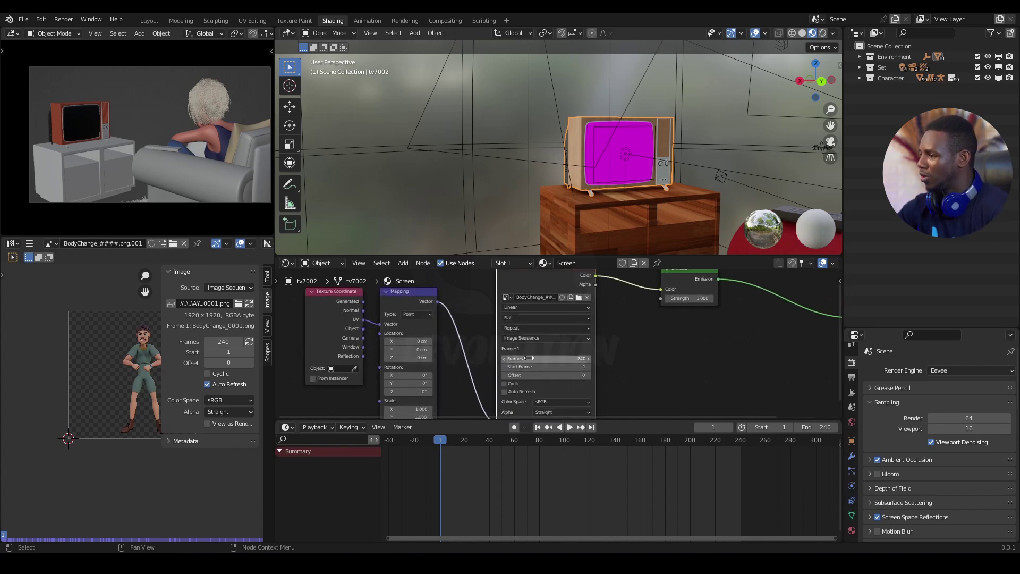
pyautogui.click(515, 442)
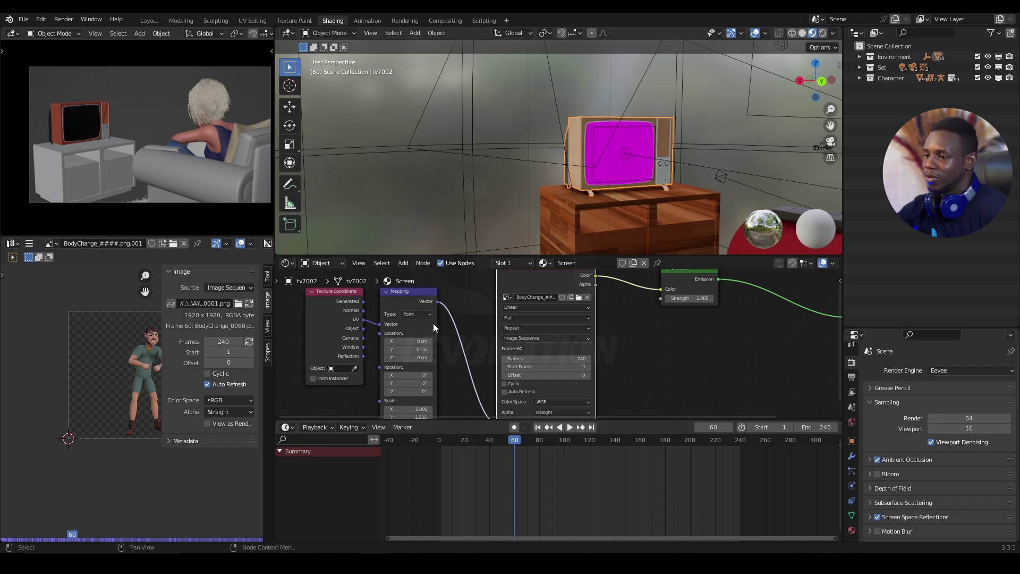
pyautogui.click(234, 362)
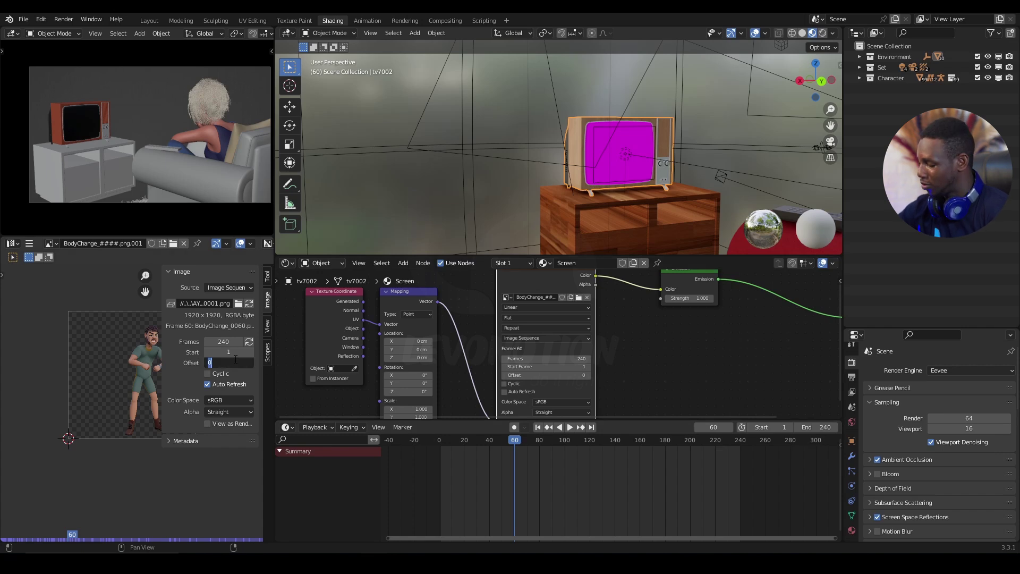
pyautogui.write('-59')
pyautogui.press('Return')
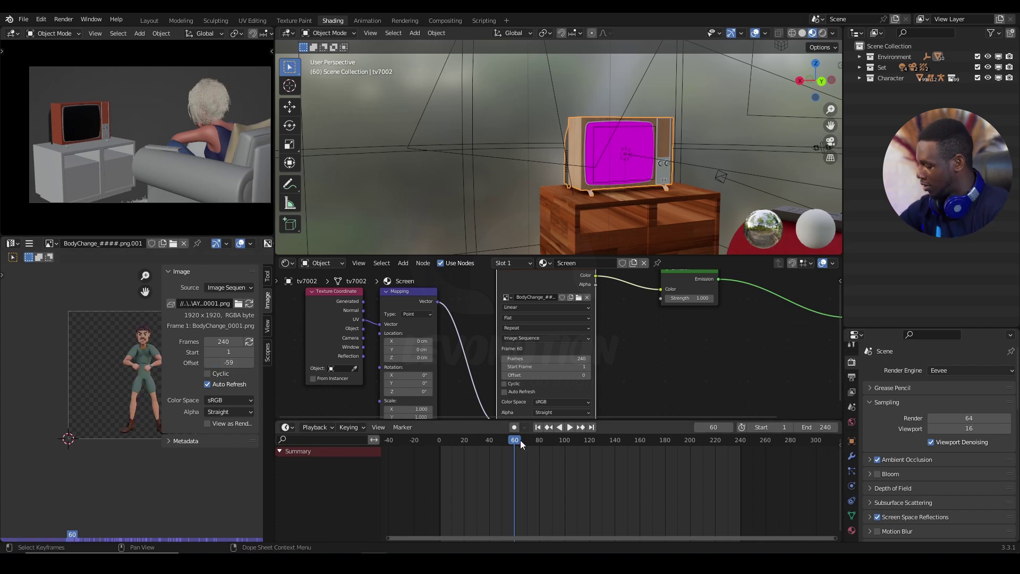
# Step back and forth between frames around frame 60 to check where the offset sequence starts.
pyautogui.moveTo(518, 439)
pyautogui.mouseDown()
pyautogui.moveTo(534, 442)
pyautogui.moveTo(518, 448)
pyautogui.mouseUp()
pyautogui.press('Left')
pyautogui.press('Left')
pyautogui.press('Left')
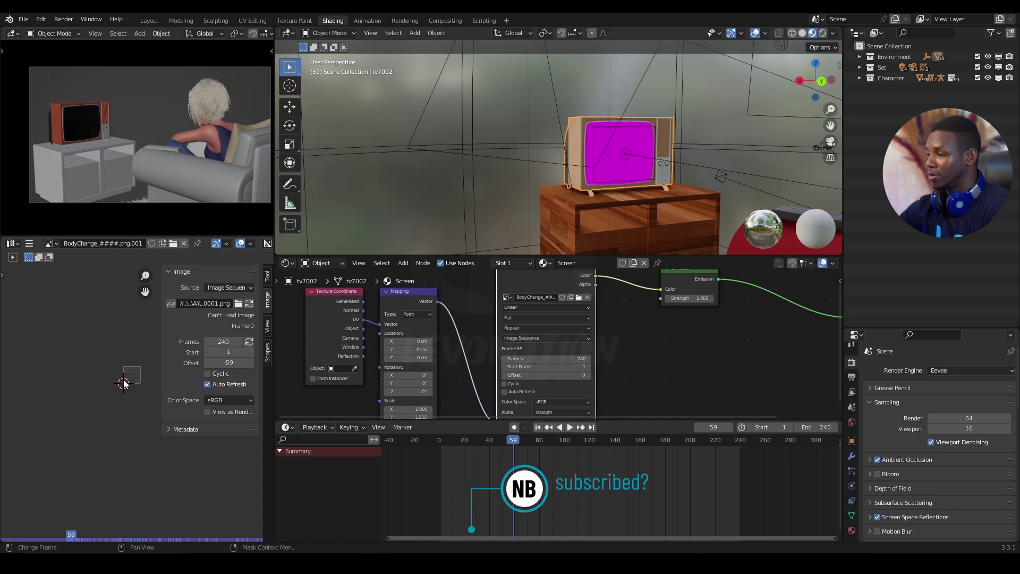
pyautogui.press('Right')
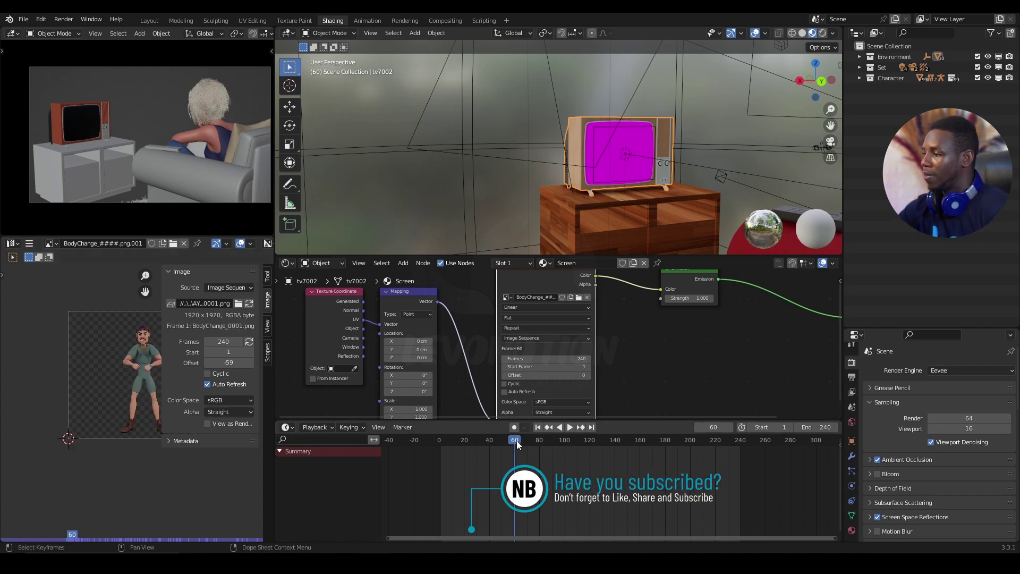
# Reset the image sequence's offset in the Image Editor to 0.
pyautogui.doubleClick(228, 363)
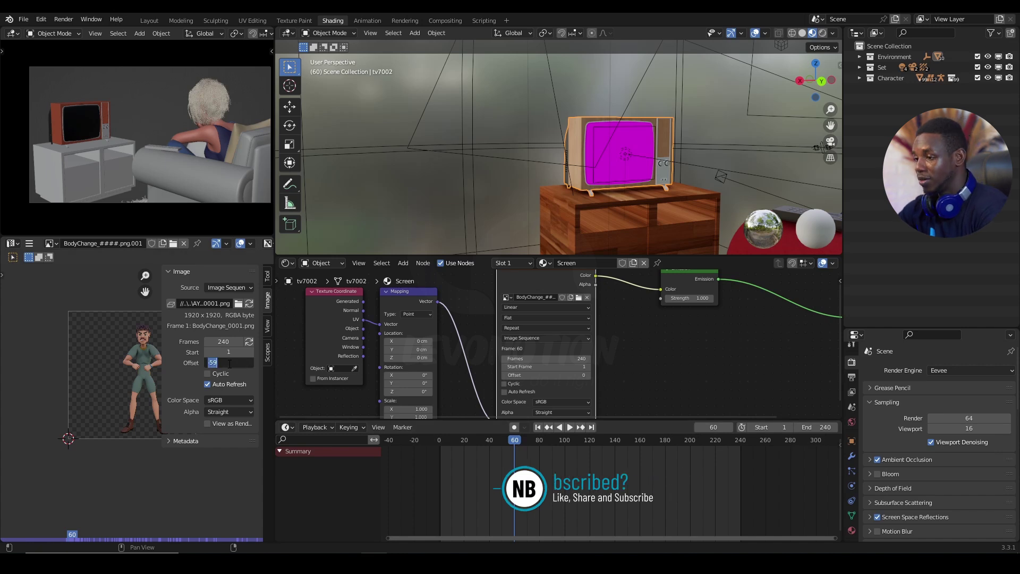
pyautogui.write('0')
pyautogui.press('Return')
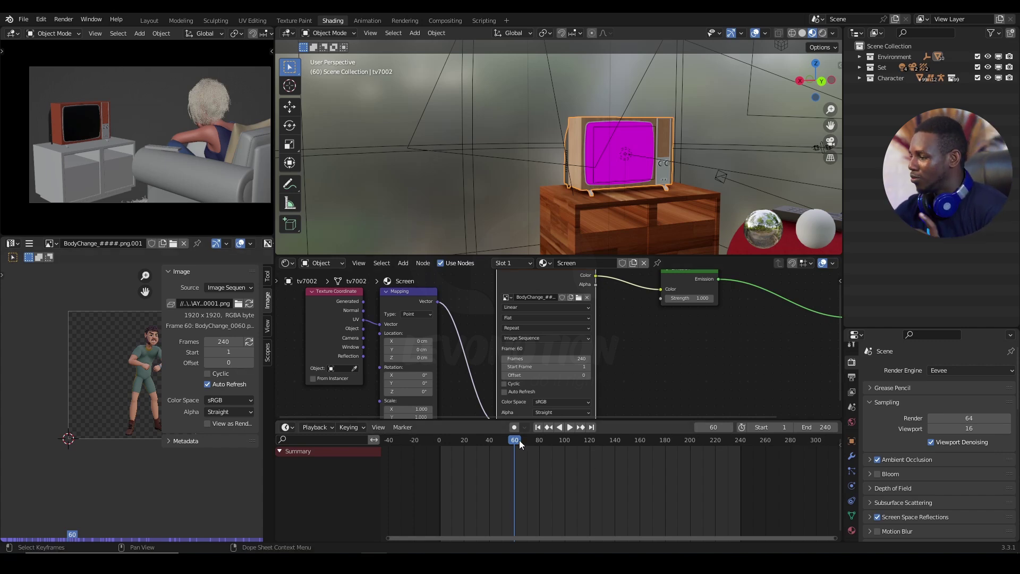
# Play the sequence onward, go to frame 230, and set the image sequence's offset to 10.
pyautogui.click(579, 440)
pyautogui.press('space')
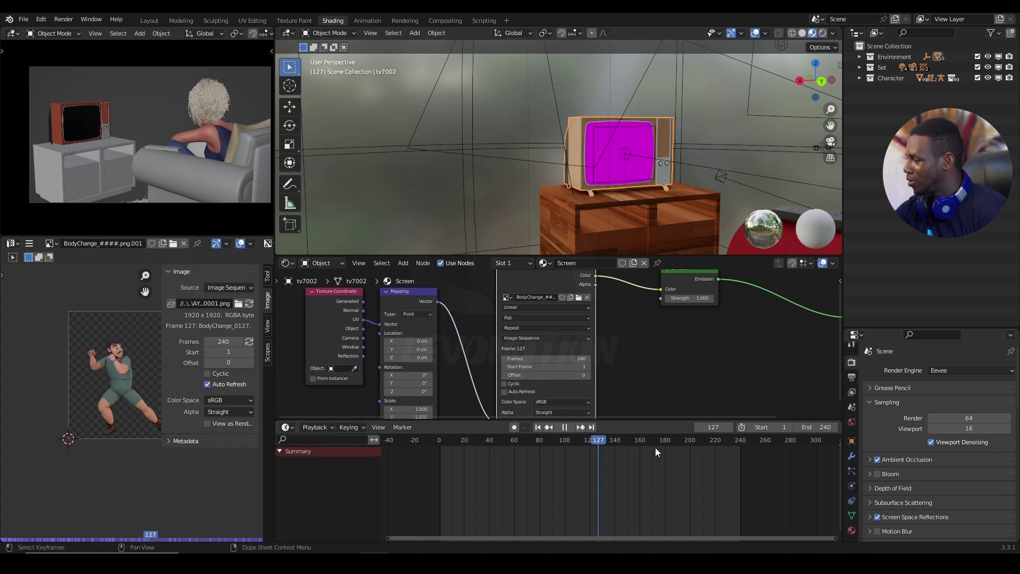
pyautogui.moveTo(728, 449)
pyautogui.mouseDown()
pyautogui.moveTo(763, 445)
pyautogui.moveTo(742, 453)
pyautogui.moveTo(757, 446)
pyautogui.moveTo(713, 444)
pyautogui.moveTo(729, 444)
pyautogui.mouseUp()
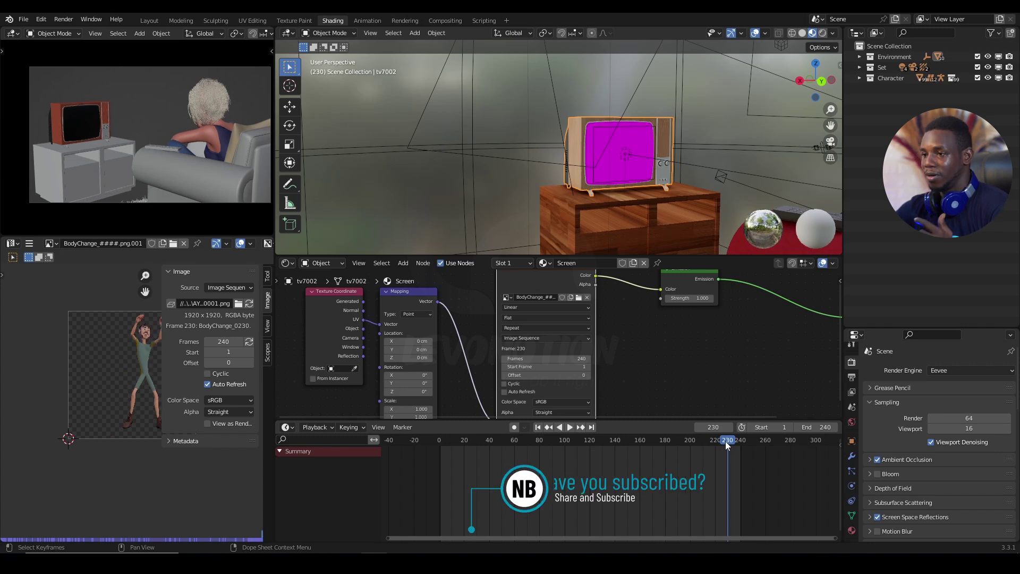
pyautogui.click(231, 362)
pyautogui.write('1')
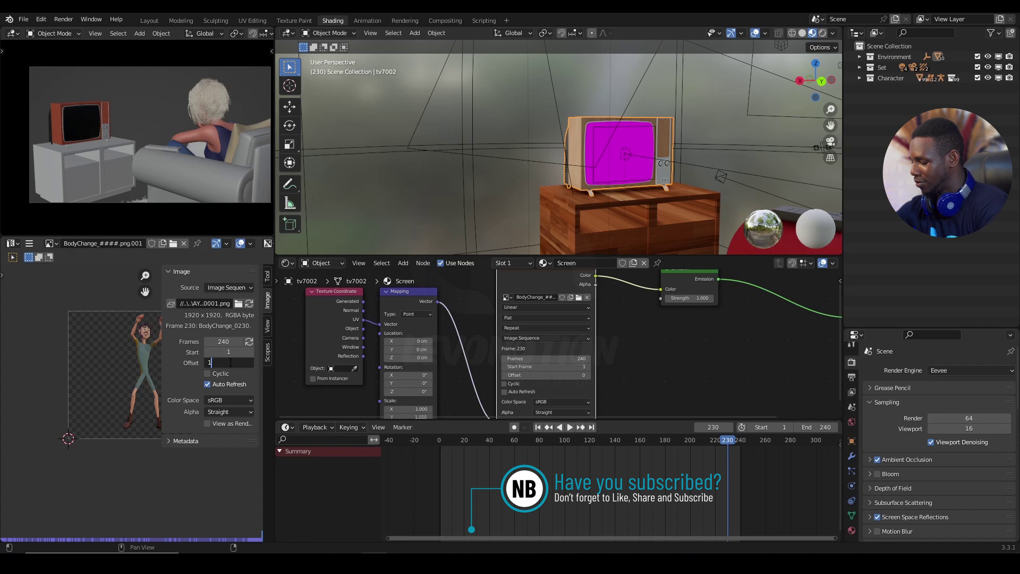
pyautogui.write('0')
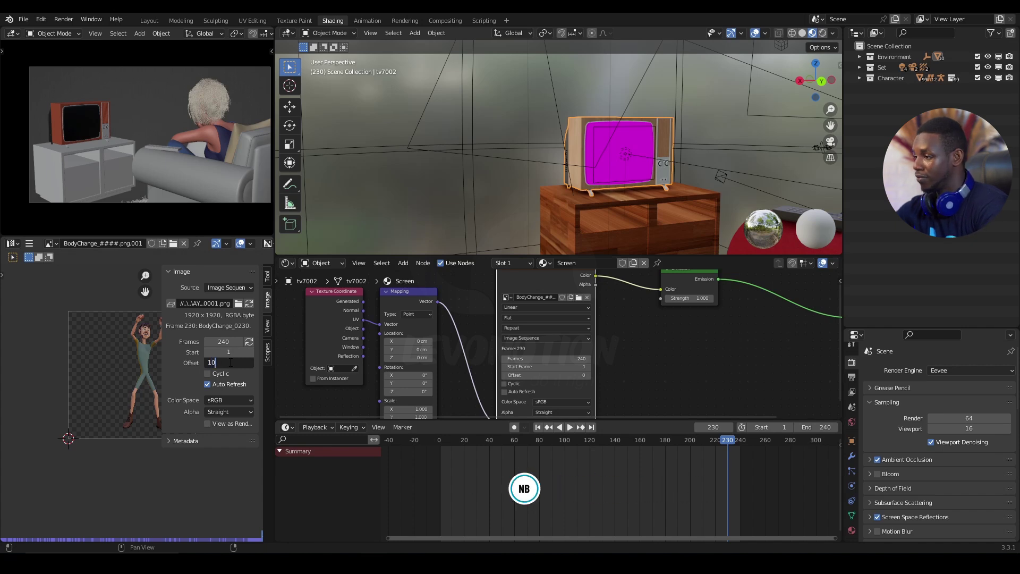
pyautogui.press('Return')
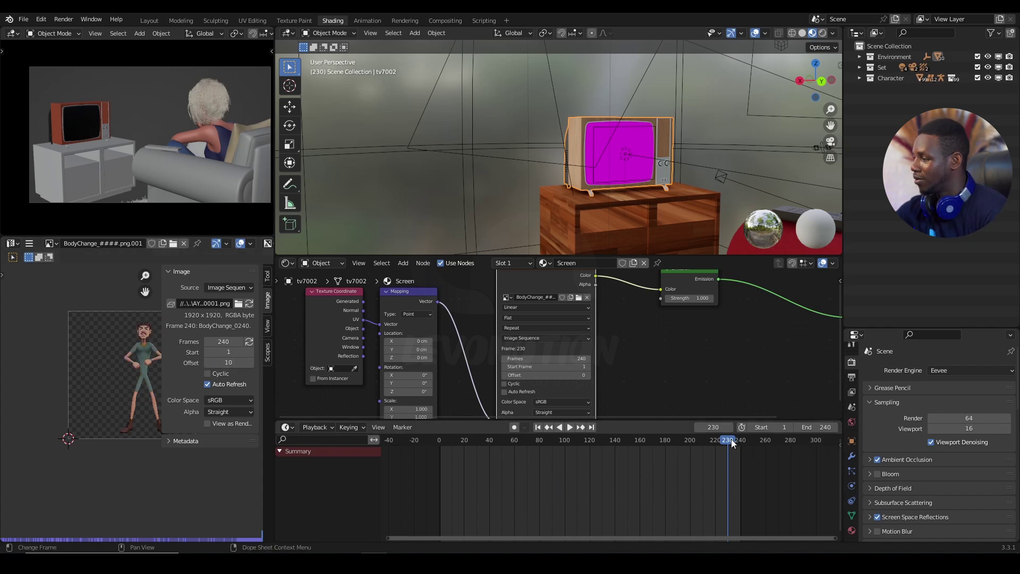
# Step through the frames around frame 230, ending at 231, to check where the offset sequence ends.
pyautogui.press('space')
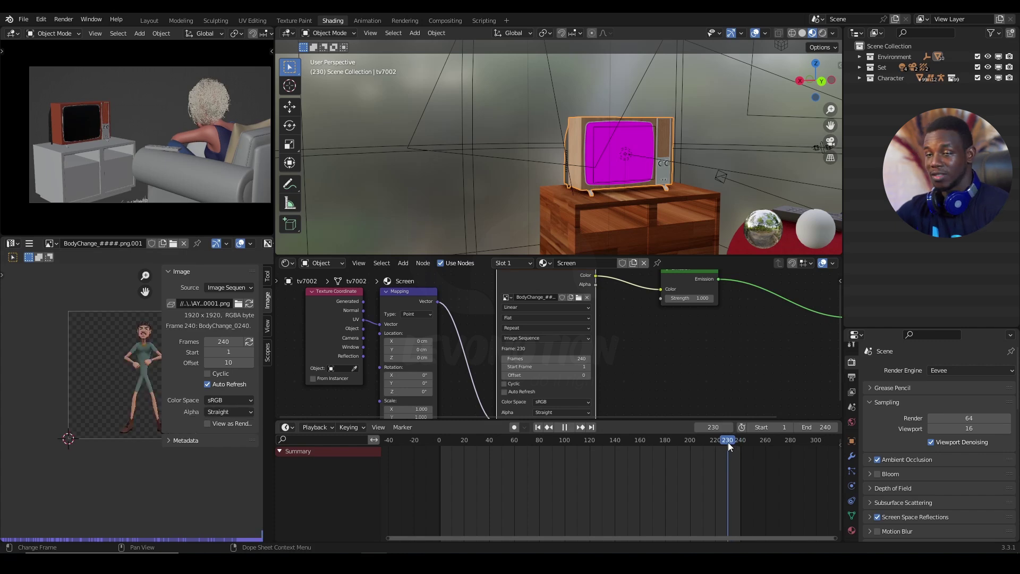
pyautogui.press('space')
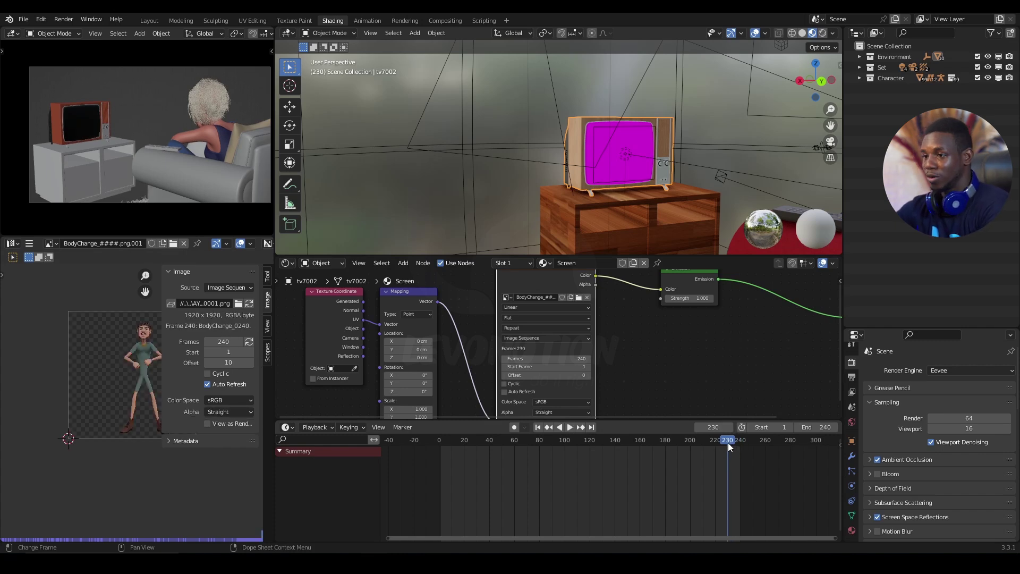
pyautogui.press('Left')
pyautogui.press('Left')
pyautogui.press('Left')
pyautogui.press('Right')
pyautogui.press('Right')
pyautogui.press('Right')
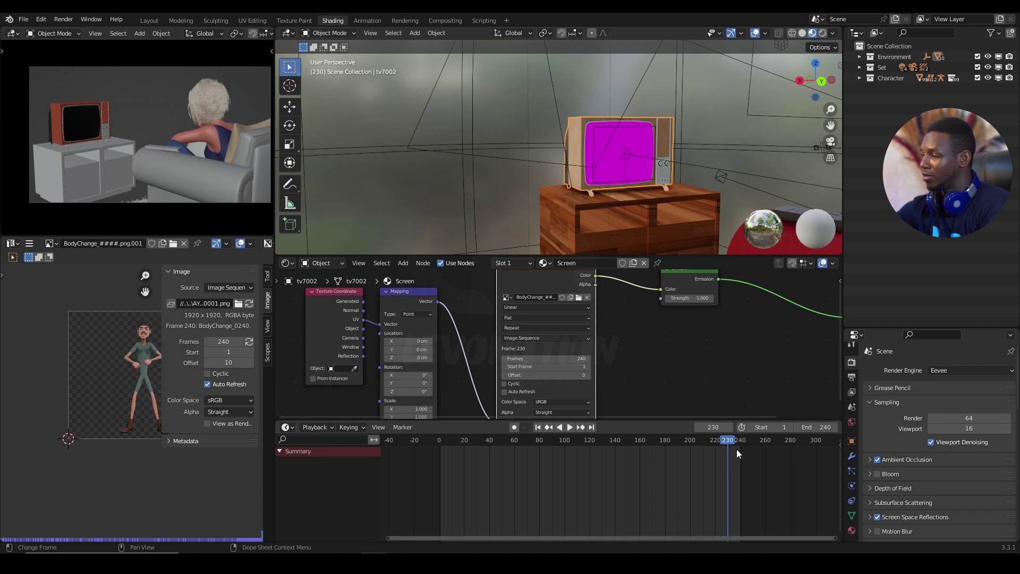
pyautogui.press('Right')
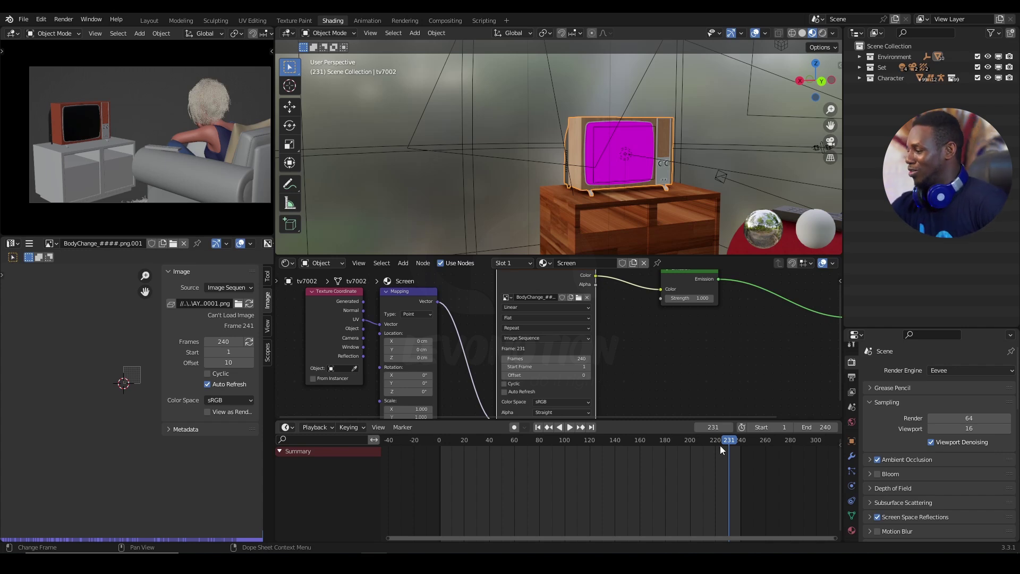
# Restore the image sequence's offset to 0 and go to frame 36.
pyautogui.click(230, 362)
pyautogui.press('Return')
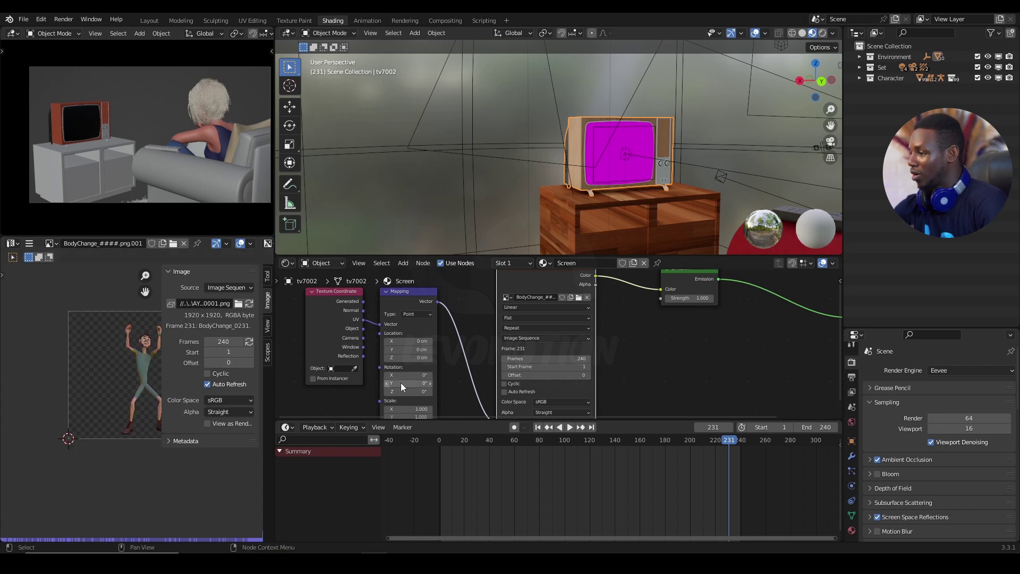
pyautogui.click(483, 442)
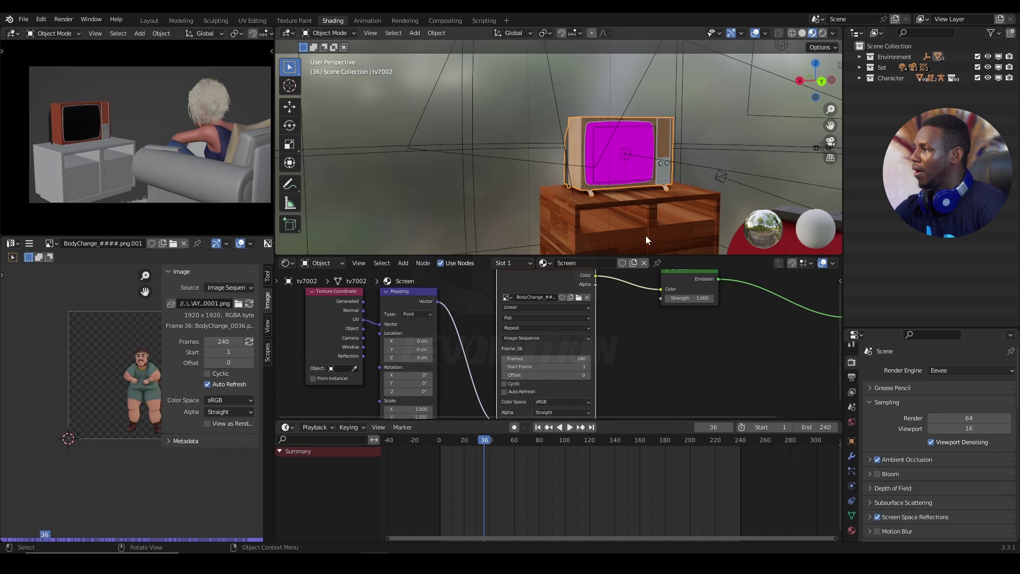
pyautogui.scroll(-6, 243, 36)
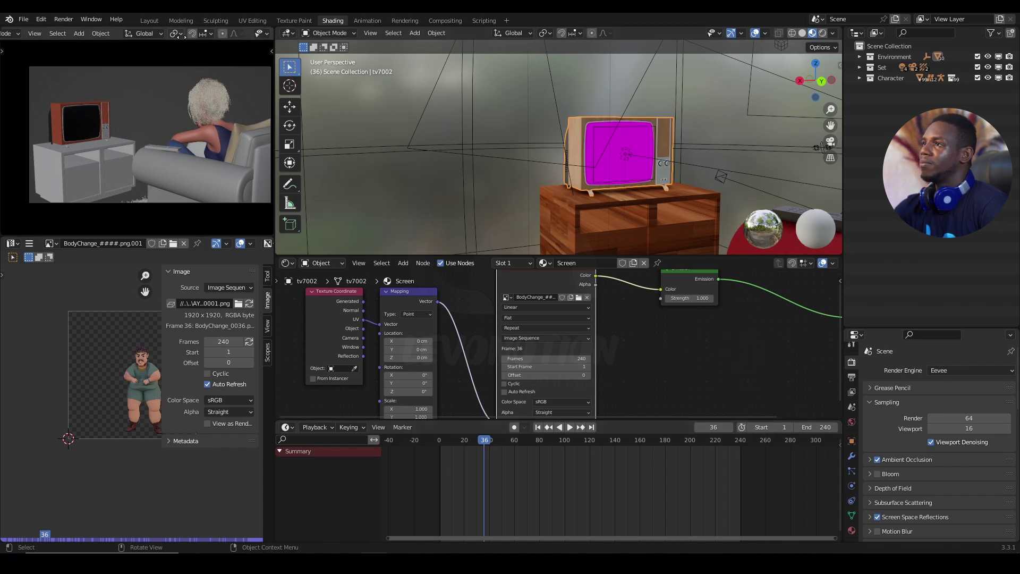